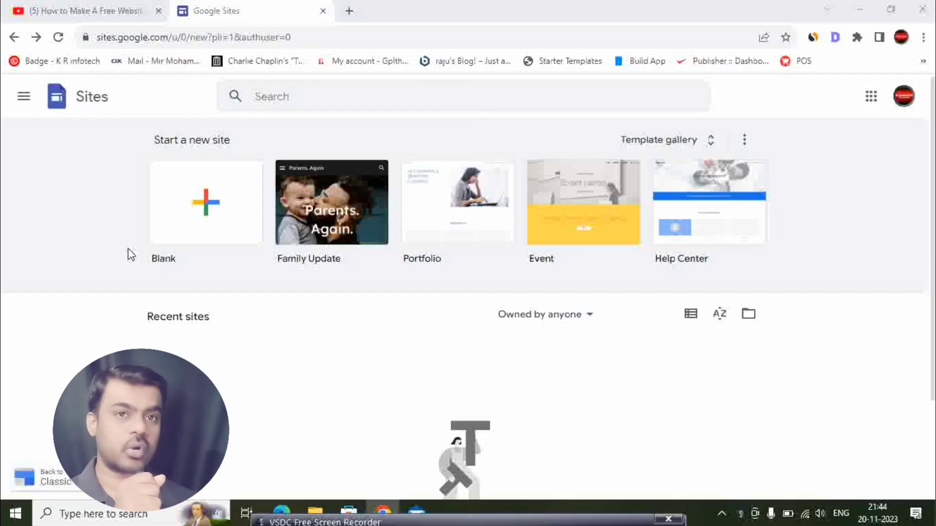
- Browse the full template gallery and create a new site from the Restaurant template in the Small business group
{"action": "left_click", "coordinate": [661, 147]}
{"action": "scroll", "coordinate": [601, 286], "scroll_direction": "down", "scroll_amount": 5}
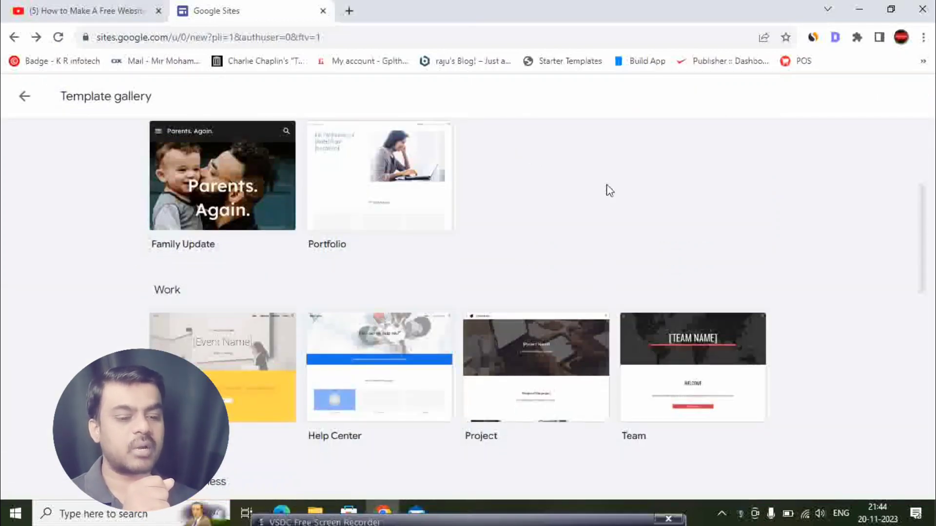
{"action": "scroll", "coordinate": [604, 191], "scroll_direction": "down", "scroll_amount": 2}
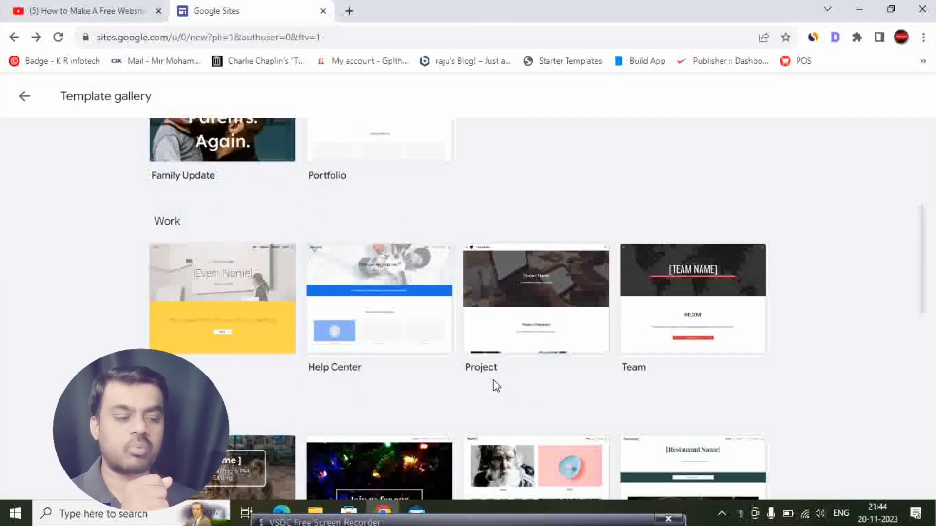
{"action": "scroll", "coordinate": [654, 383], "scroll_direction": "down", "scroll_amount": 5}
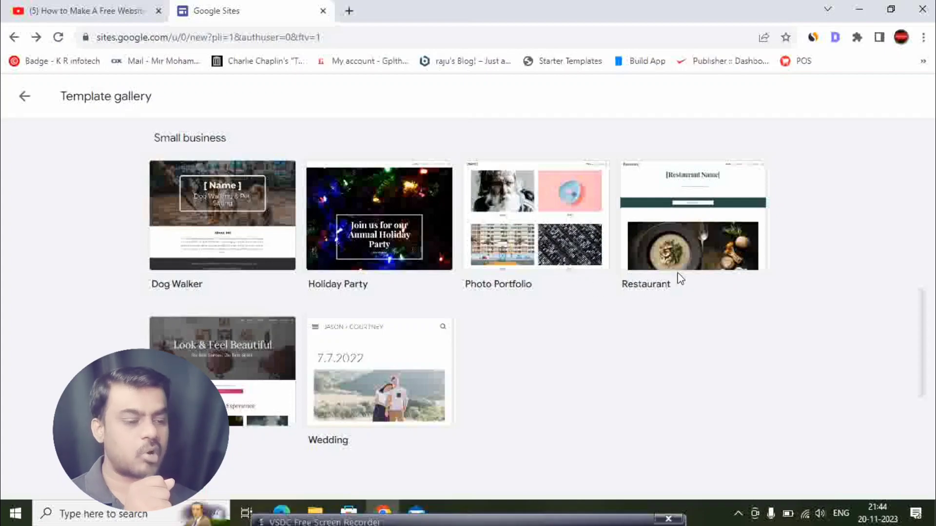
{"action": "scroll", "coordinate": [679, 282], "scroll_direction": "down", "scroll_amount": 3}
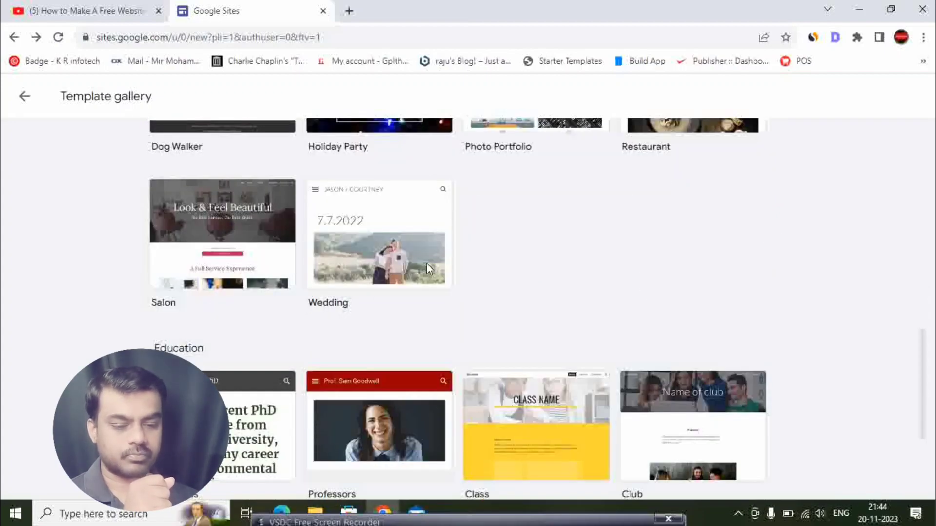
{"action": "scroll", "coordinate": [366, 256], "scroll_direction": "down", "scroll_amount": 3}
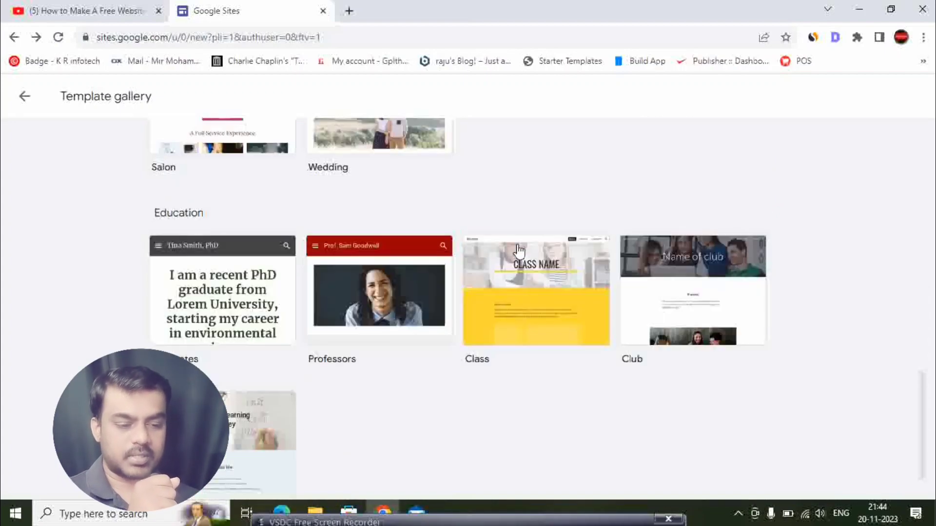
{"action": "scroll", "coordinate": [185, 227], "scroll_direction": "down", "scroll_amount": 1}
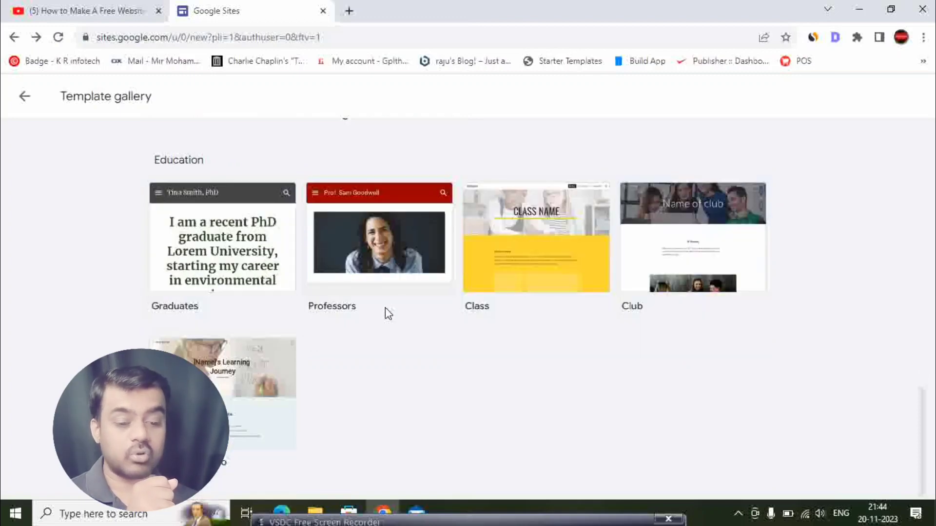
{"action": "scroll", "coordinate": [463, 376], "scroll_direction": "up", "scroll_amount": 5}
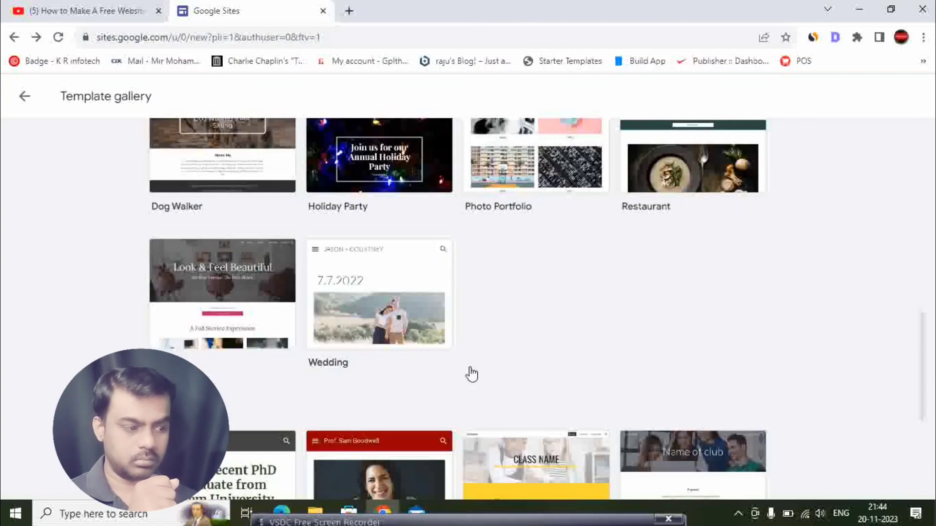
{"action": "scroll", "coordinate": [469, 372], "scroll_direction": "down", "scroll_amount": 5}
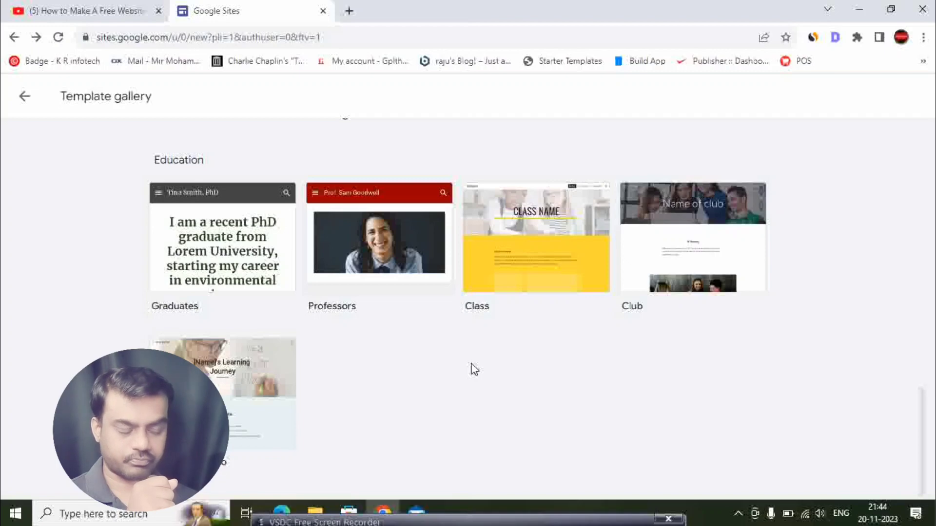
{"action": "scroll", "coordinate": [470, 370], "scroll_direction": "up", "scroll_amount": 12}
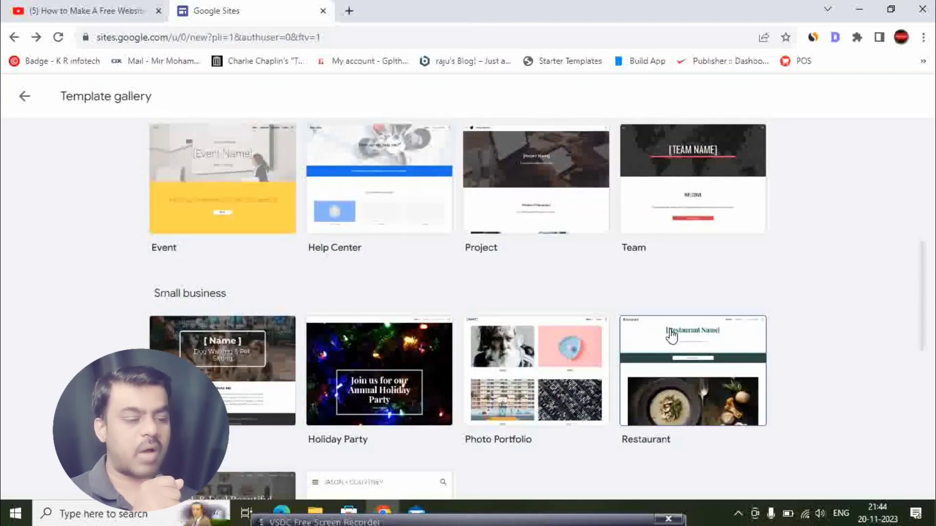
{"action": "scroll", "coordinate": [671, 336], "scroll_direction": "down", "scroll_amount": 3}
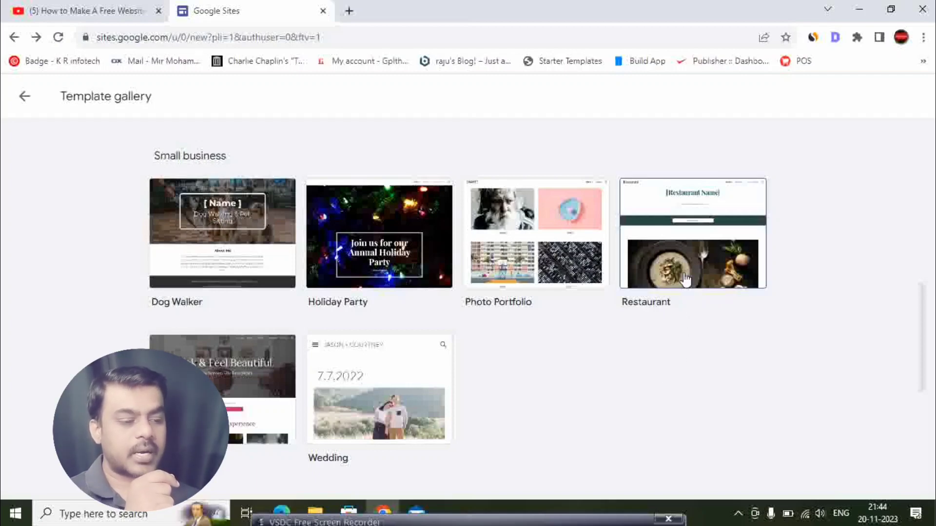
{"action": "left_click", "coordinate": [683, 265]}
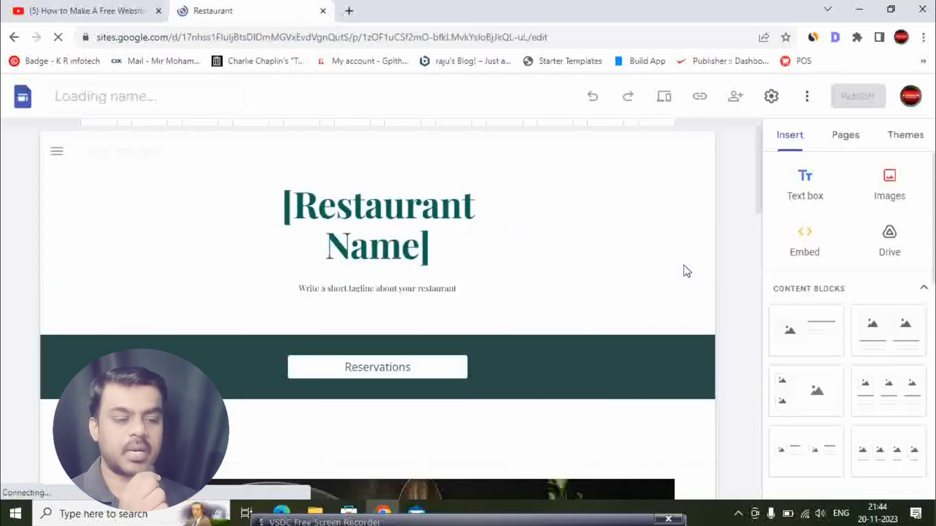
- Look through the template's home page and apply the Vision theme to the site
{"action": "scroll", "coordinate": [648, 260], "scroll_direction": "down", "scroll_amount": 7}
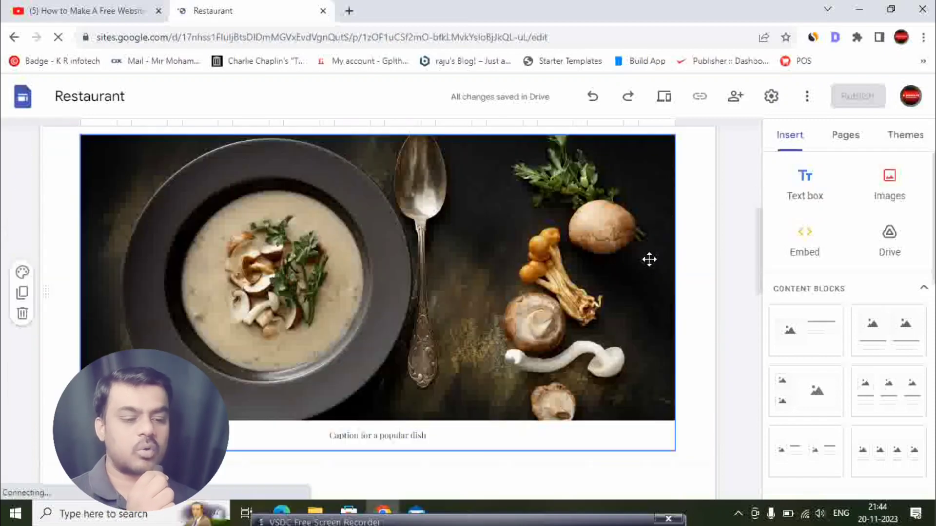
{"action": "scroll", "coordinate": [648, 259], "scroll_direction": "down", "scroll_amount": 10}
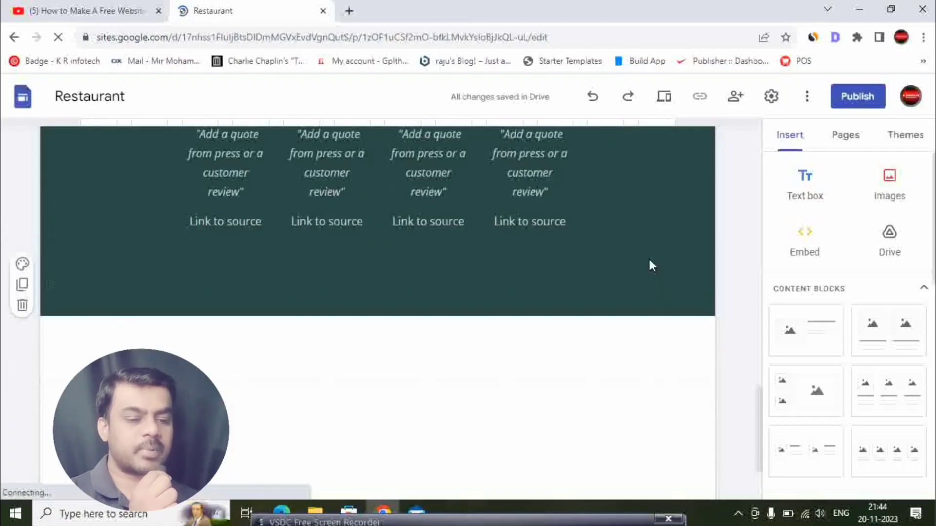
{"action": "scroll", "coordinate": [649, 260], "scroll_direction": "down", "scroll_amount": 3}
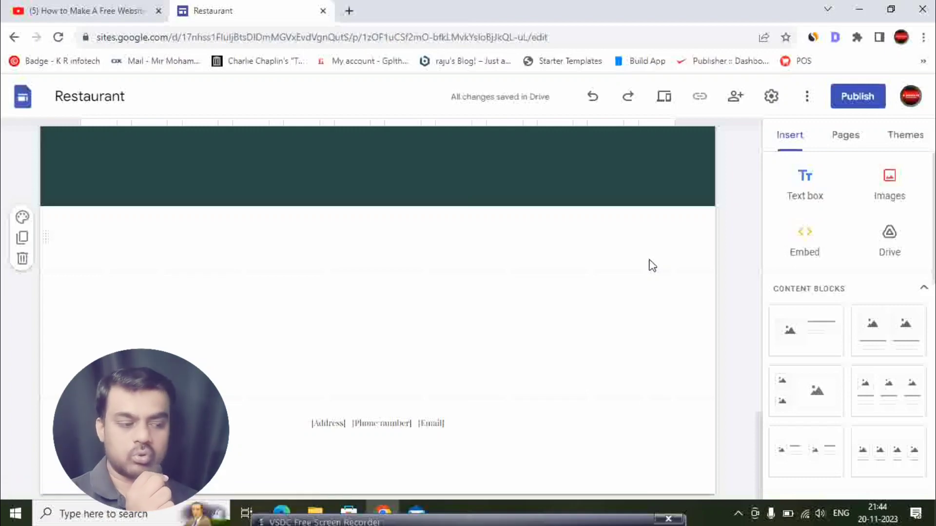
{"action": "scroll", "coordinate": [650, 271], "scroll_direction": "up", "scroll_amount": 15}
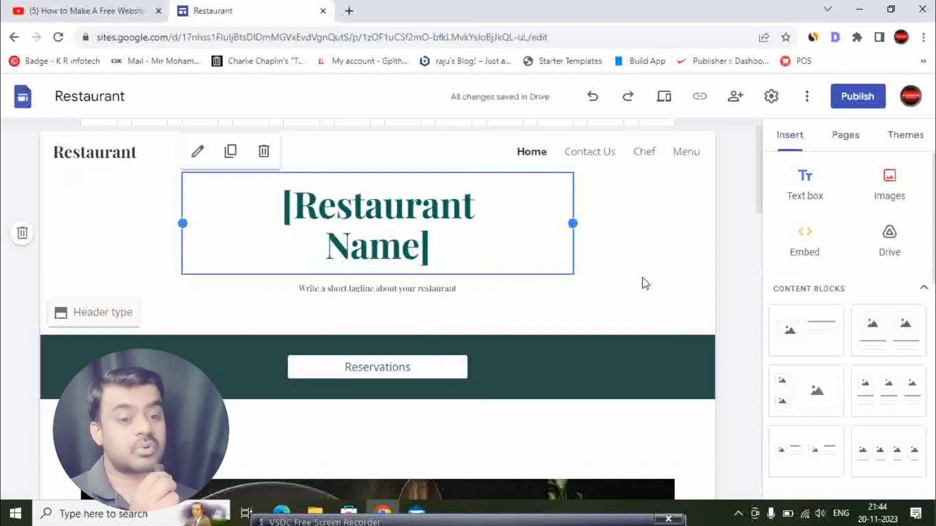
{"action": "left_click", "coordinate": [905, 137]}
{"action": "scroll", "coordinate": [872, 268], "scroll_direction": "down", "scroll_amount": 4}
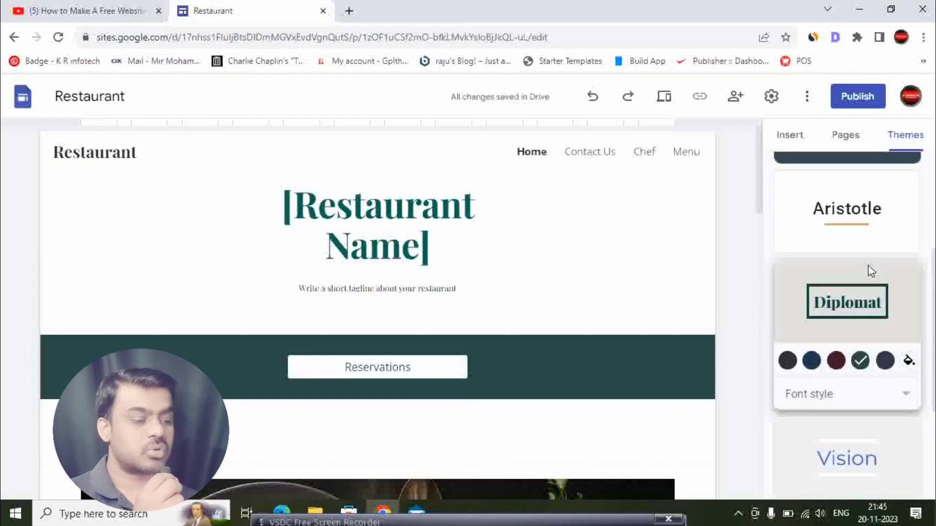
{"action": "scroll", "coordinate": [867, 267], "scroll_direction": "down", "scroll_amount": 3}
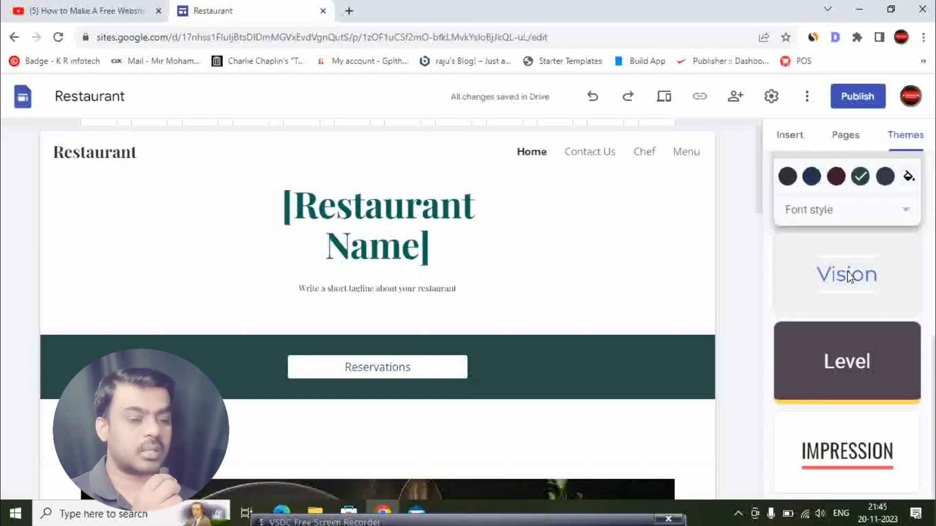
{"action": "left_click", "coordinate": [847, 271]}
{"action": "scroll", "coordinate": [615, 294], "scroll_direction": "down", "scroll_amount": 2}
{"action": "scroll", "coordinate": [616, 295], "scroll_direction": "down", "scroll_amount": 10}
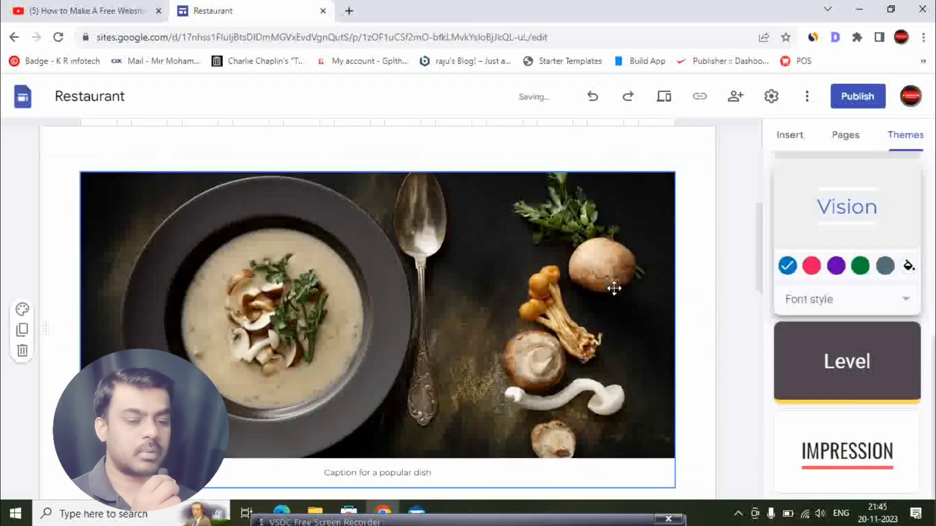
{"action": "scroll", "coordinate": [618, 293], "scroll_direction": "up", "scroll_amount": 3}
{"action": "scroll", "coordinate": [618, 292], "scroll_direction": "up", "scroll_amount": 8}
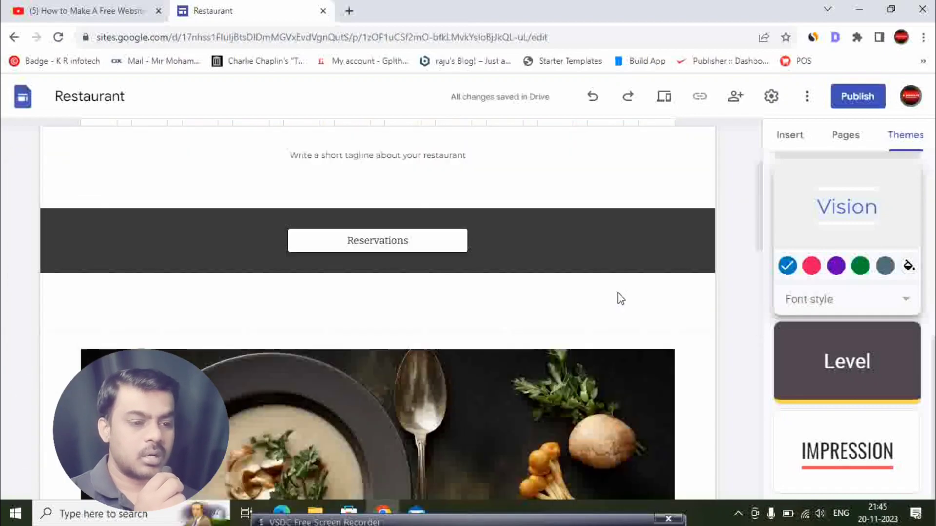
- Rename the site document to "hotel"
{"action": "left_click", "coordinate": [121, 98]}
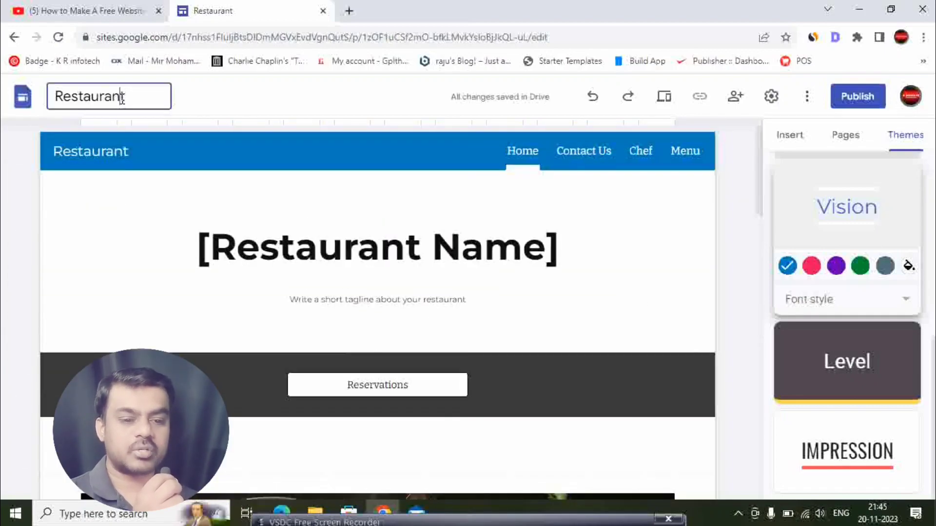
{"action": "left_click_drag", "start_coordinate": [126, 96], "coordinate": [50, 95]}
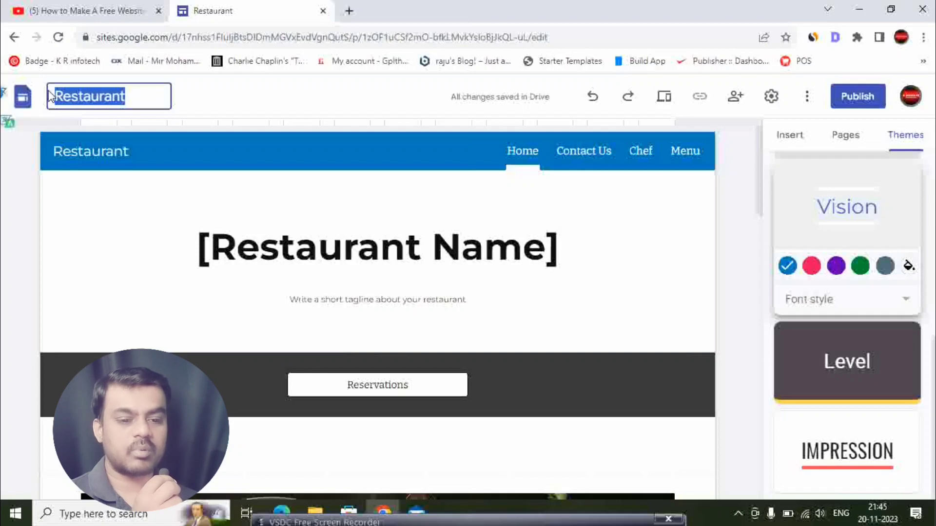
{"action": "key", "text": "BackSpace"}
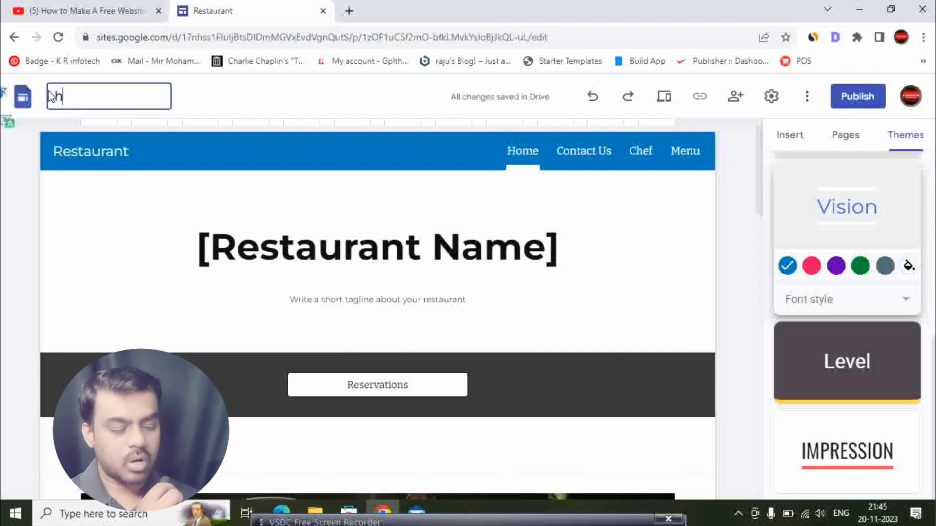
{"action": "type", "text": "hotel"}
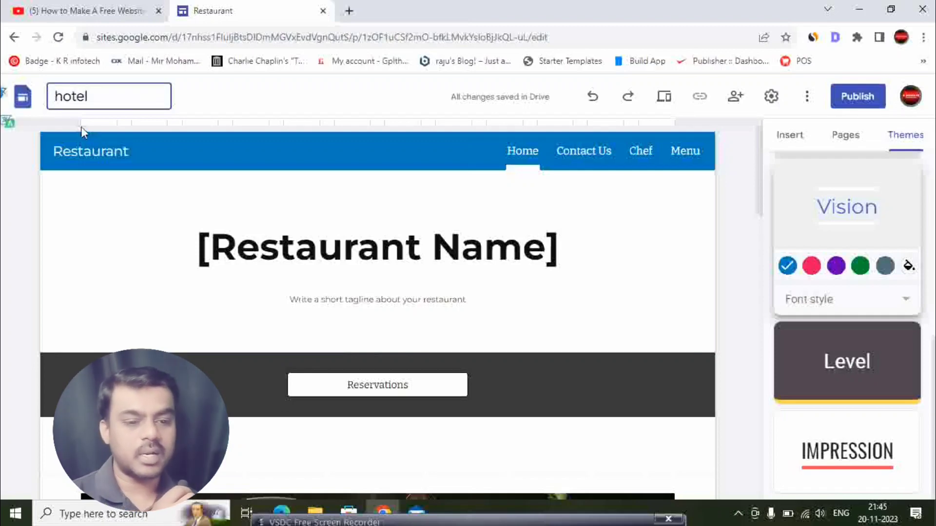
{"action": "left_click", "coordinate": [283, 100]}
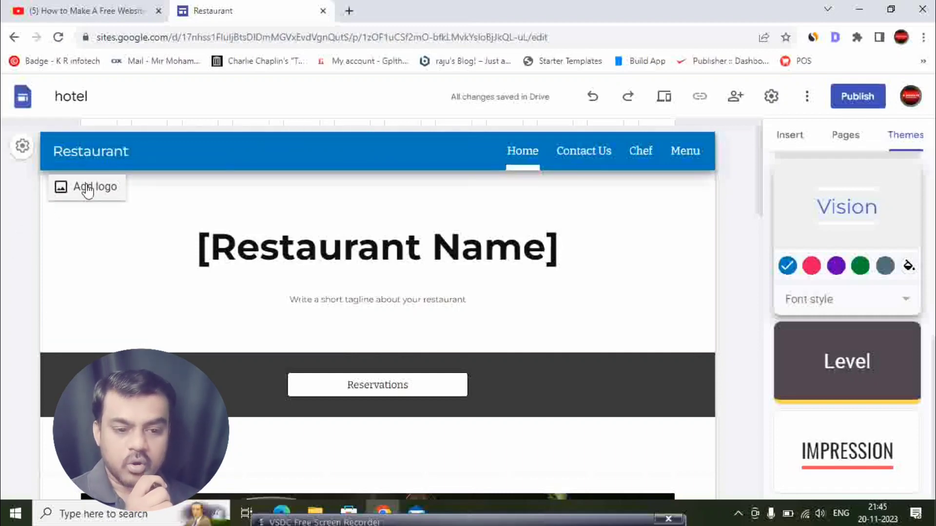
- Replace the site name in the page's navigation header with "hotel"
{"action": "left_click", "coordinate": [134, 154]}
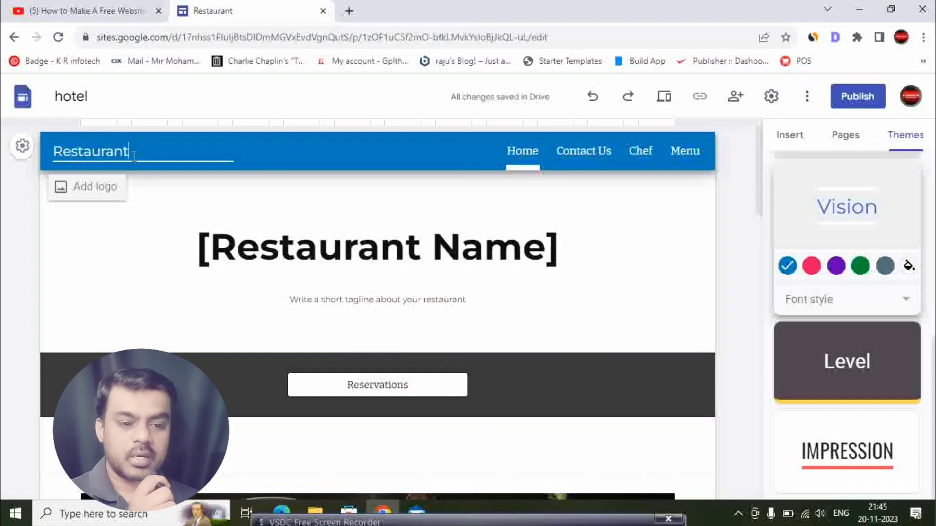
{"action": "left_click_drag", "start_coordinate": [134, 154], "coordinate": [51, 153]}
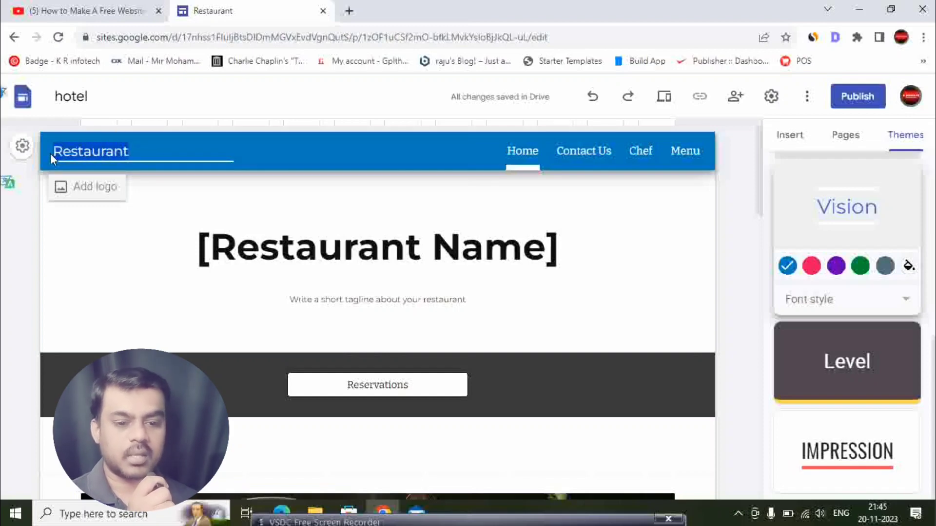
{"action": "type", "text": "hotel"}
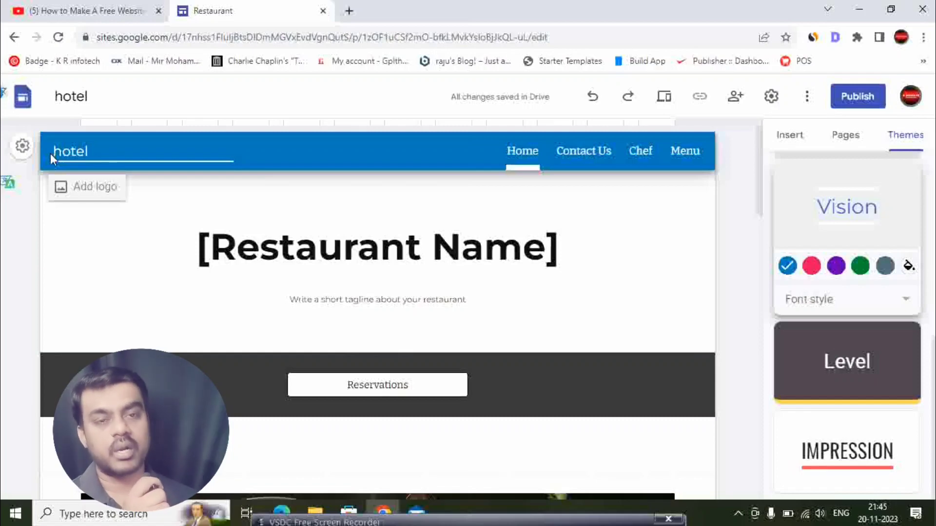
{"action": "left_click", "coordinate": [92, 190]}
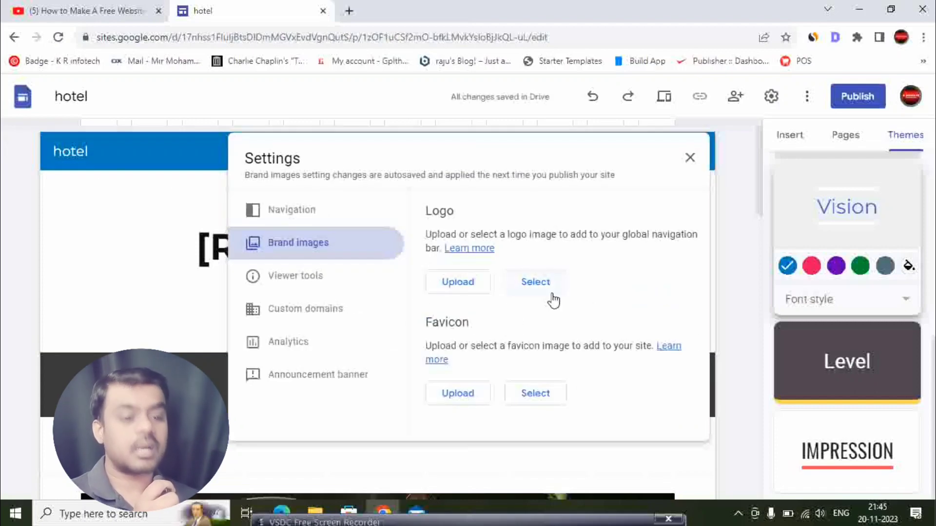
{"action": "left_click", "coordinate": [475, 292]}
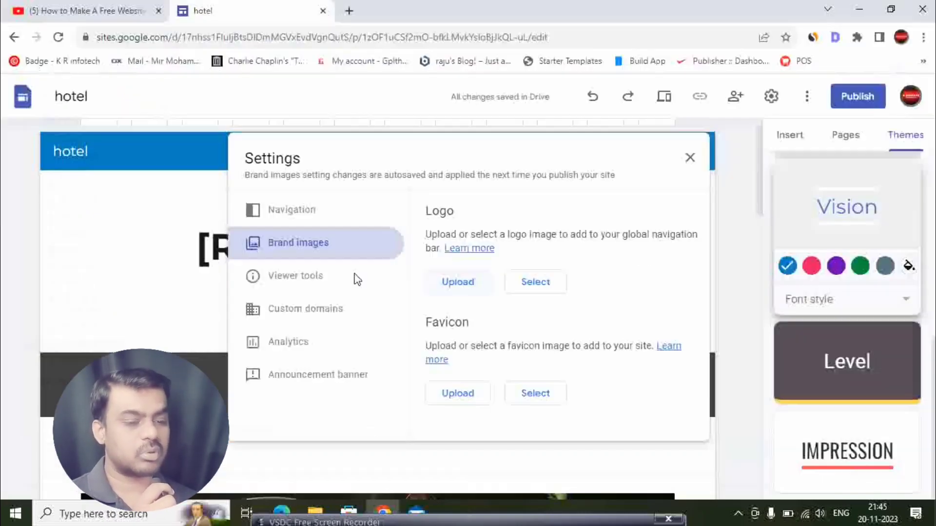
{"action": "left_click", "coordinate": [890, 477]}
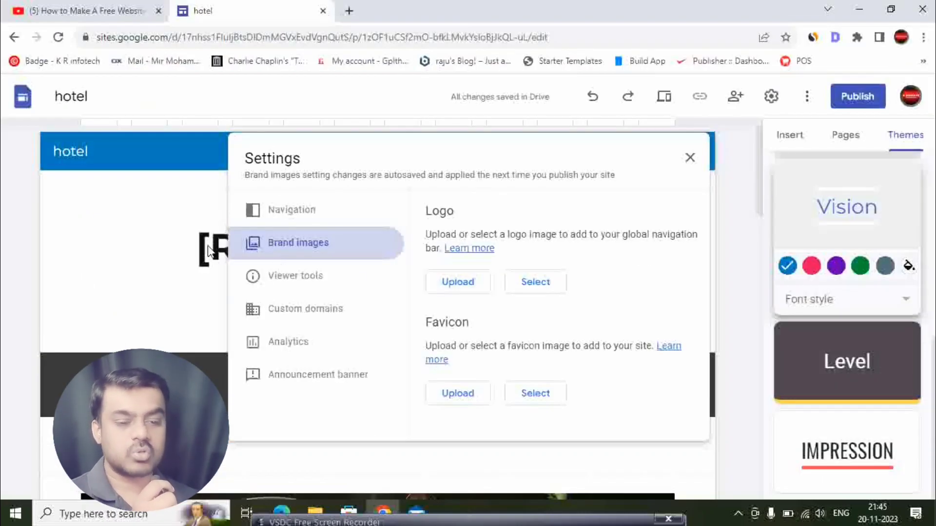
{"action": "left_click", "coordinate": [689, 158]}
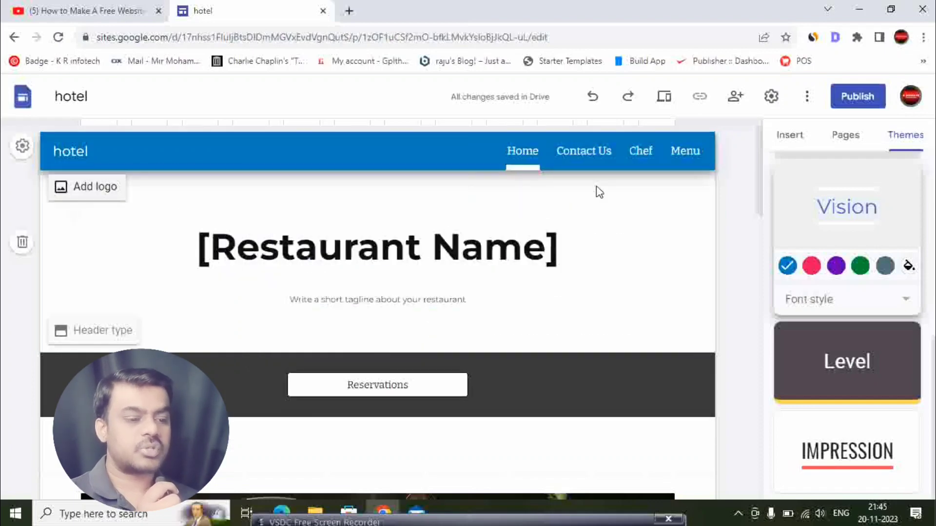
- Replace the "[Restaurant Name]" title on the home page with "xyz hotel"
{"action": "left_click", "coordinate": [351, 263]}
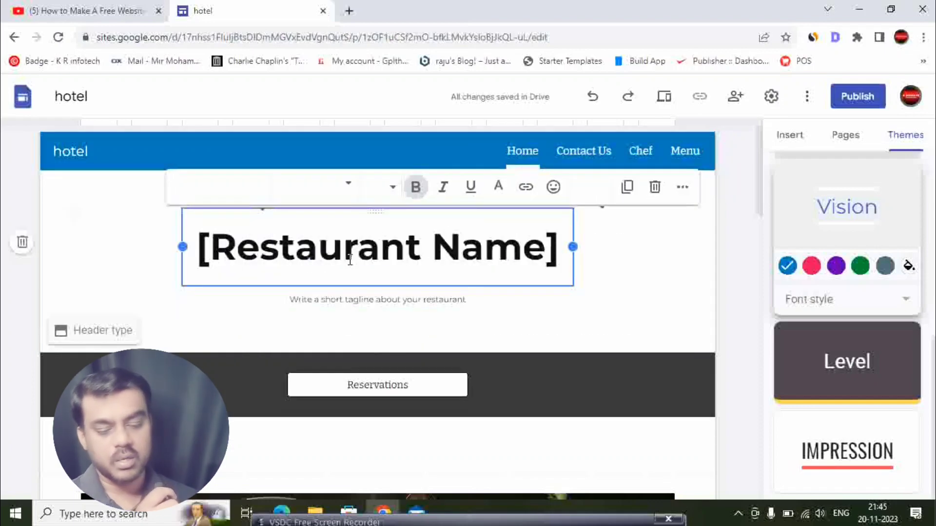
{"action": "triple_click", "coordinate": [350, 260]}
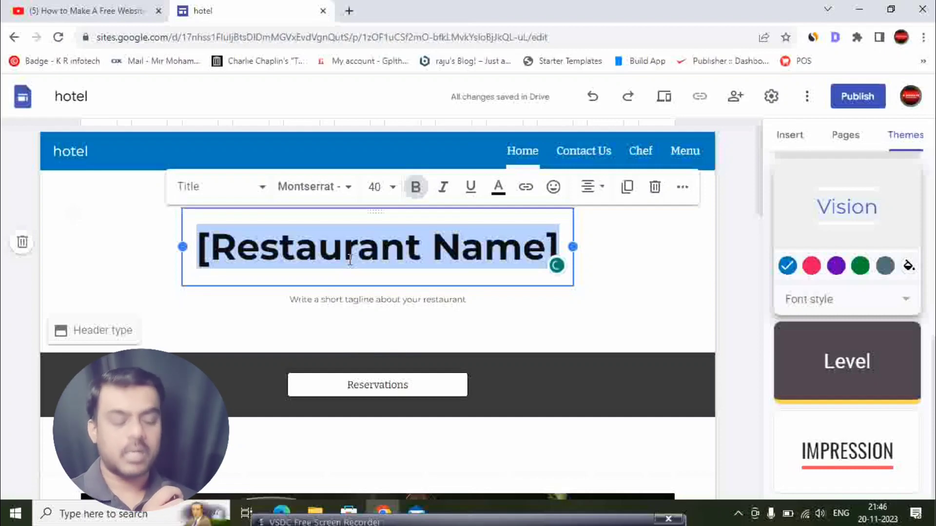
{"action": "type", "text": "xyz "}
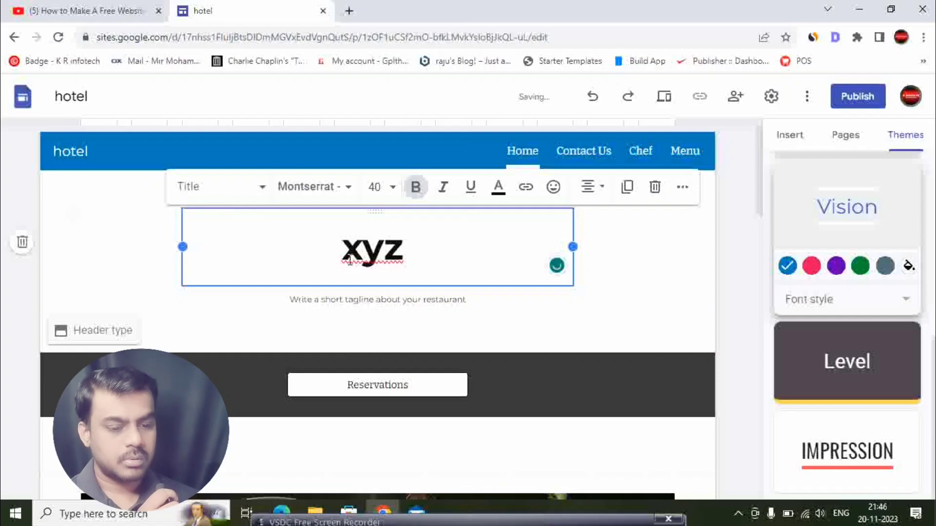
{"action": "type", "text": "hotel"}
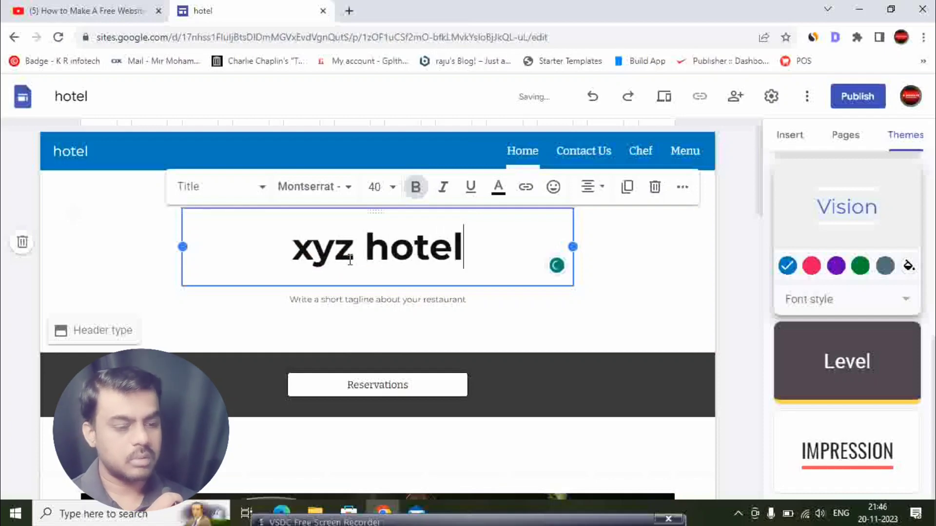
- Replace the placeholder tagline beneath the home page title with "xyz"
{"action": "left_click", "coordinate": [384, 305]}
{"action": "left_click", "coordinate": [411, 302]}
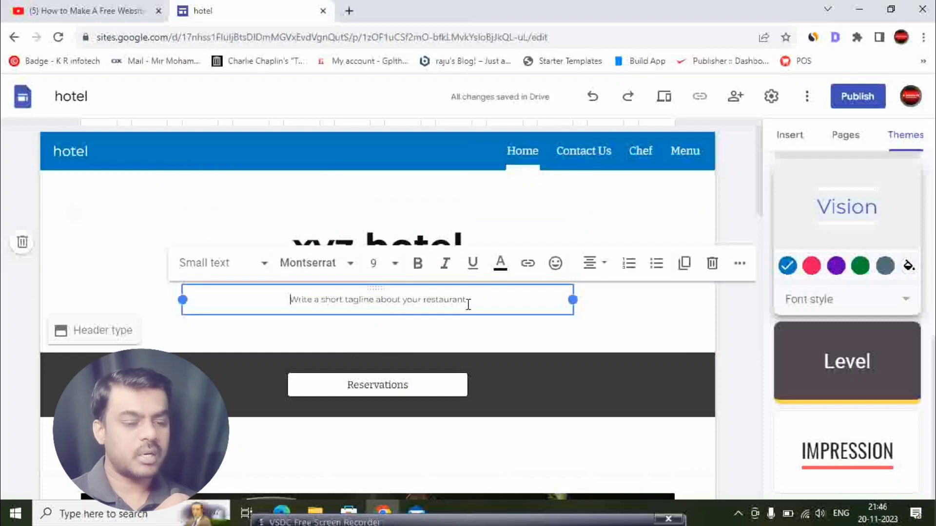
{"action": "left_click_drag", "start_coordinate": [468, 305], "coordinate": [288, 306]}
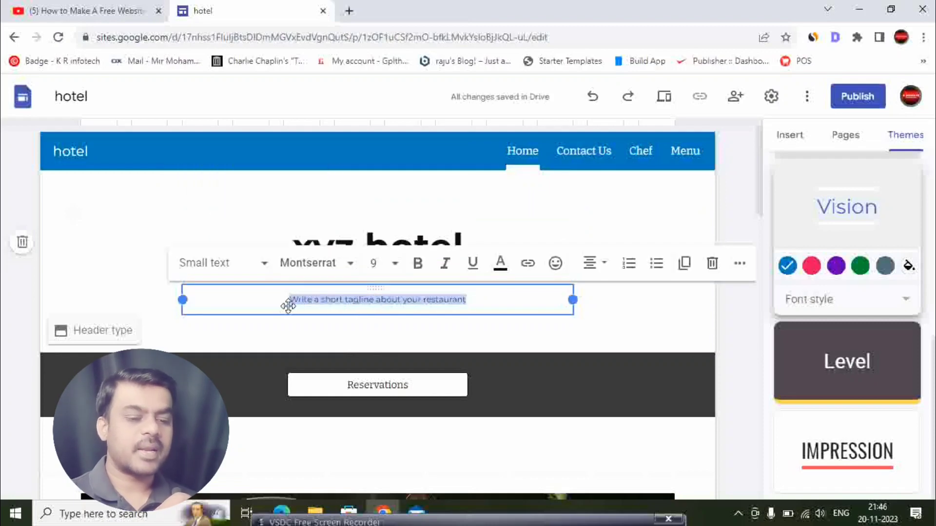
{"action": "type", "text": "xyz"}
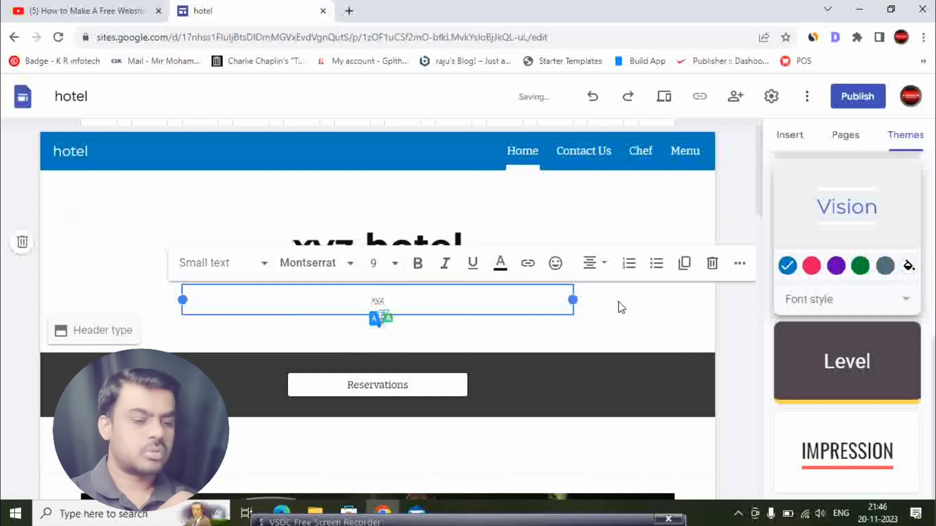
{"action": "left_click", "coordinate": [554, 273]}
- Select the Reservations button on the home page to examine its editing options
{"action": "scroll", "coordinate": [512, 260], "scroll_direction": "down", "scroll_amount": 2}
{"action": "scroll", "coordinate": [510, 258], "scroll_direction": "down", "scroll_amount": 1}
{"action": "left_click", "coordinate": [361, 246]}
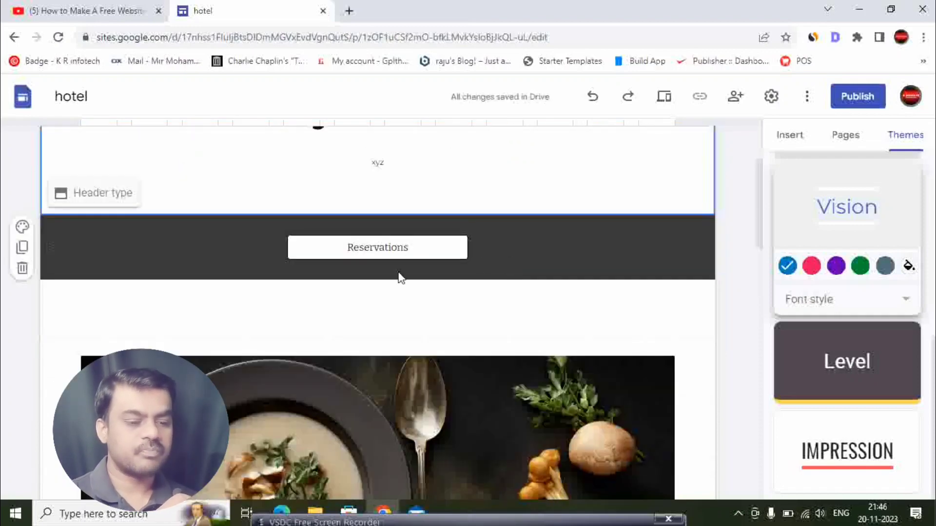
{"action": "left_click", "coordinate": [385, 248]}
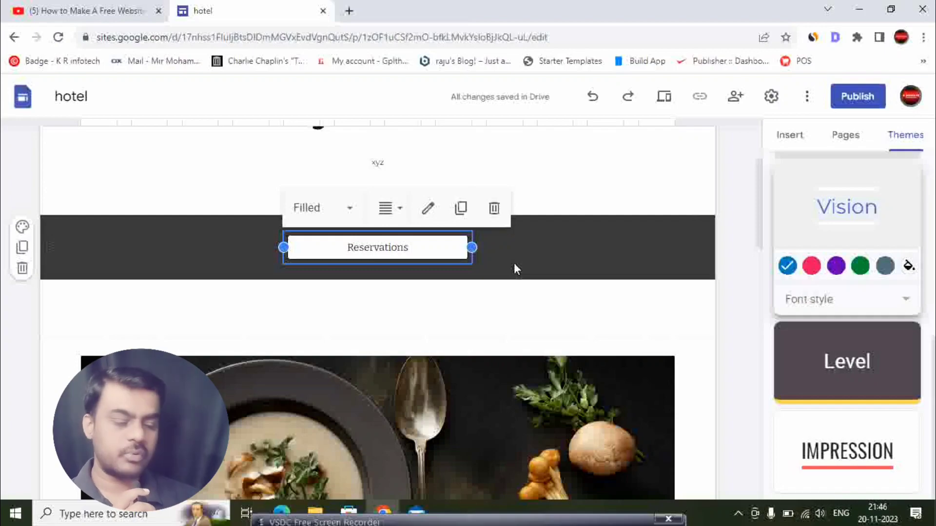
{"action": "scroll", "coordinate": [555, 247], "scroll_direction": "down", "scroll_amount": 5}
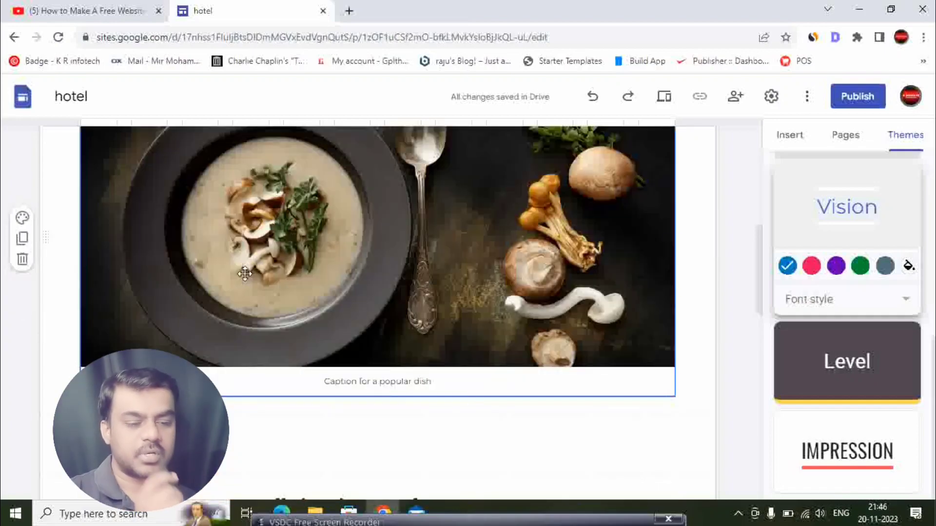
- Try the collapsible setting on the popular dish image group and switch it back off
{"action": "left_click", "coordinate": [365, 279]}
{"action": "scroll", "coordinate": [267, 253], "scroll_direction": "up", "scroll_amount": 2}
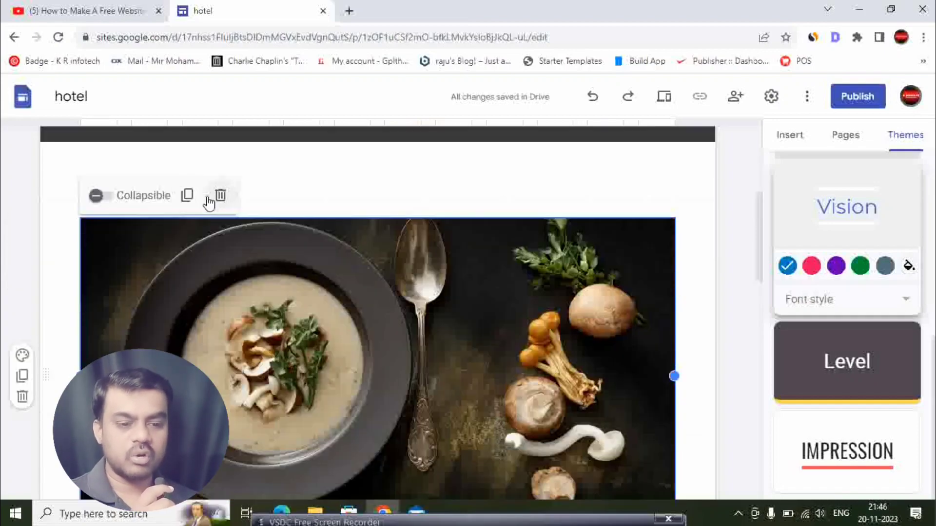
{"action": "left_click", "coordinate": [110, 202]}
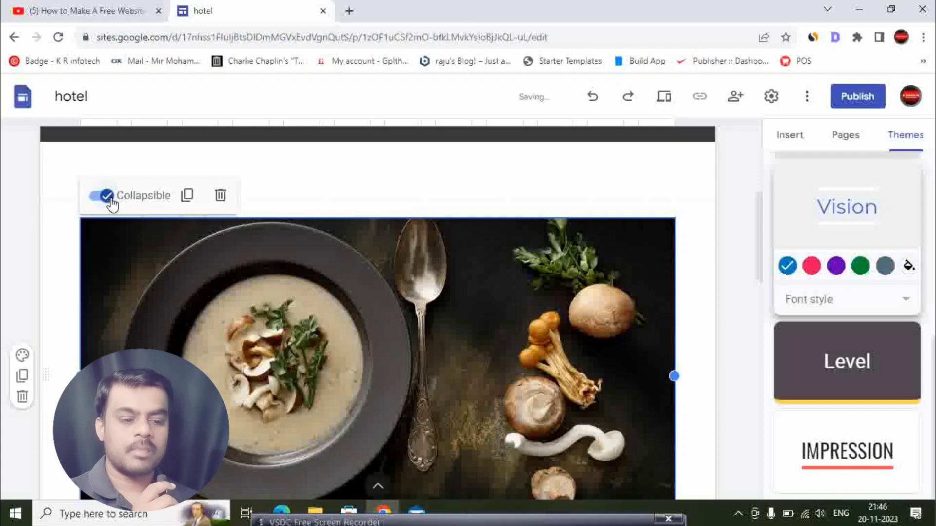
{"action": "scroll", "coordinate": [263, 205], "scroll_direction": "down", "scroll_amount": 7}
{"action": "scroll", "coordinate": [264, 205], "scroll_direction": "up", "scroll_amount": 7}
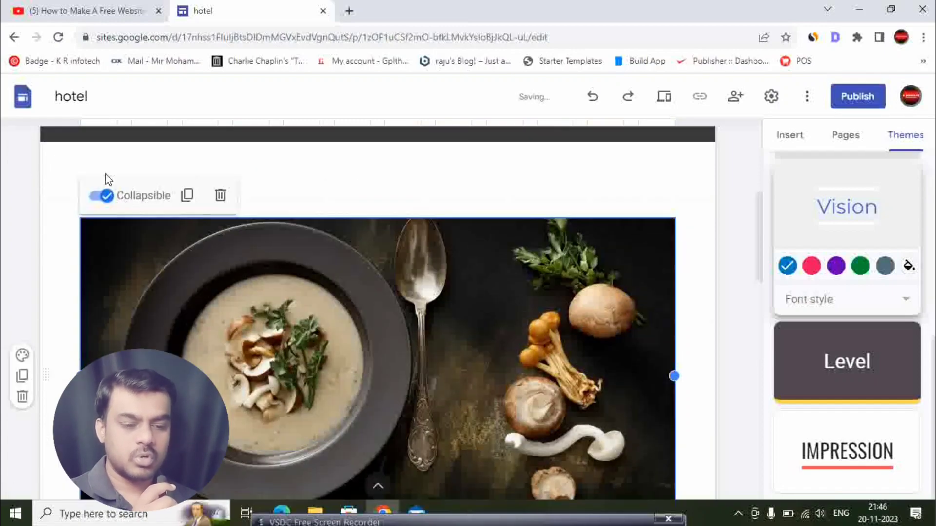
{"action": "left_click", "coordinate": [102, 198]}
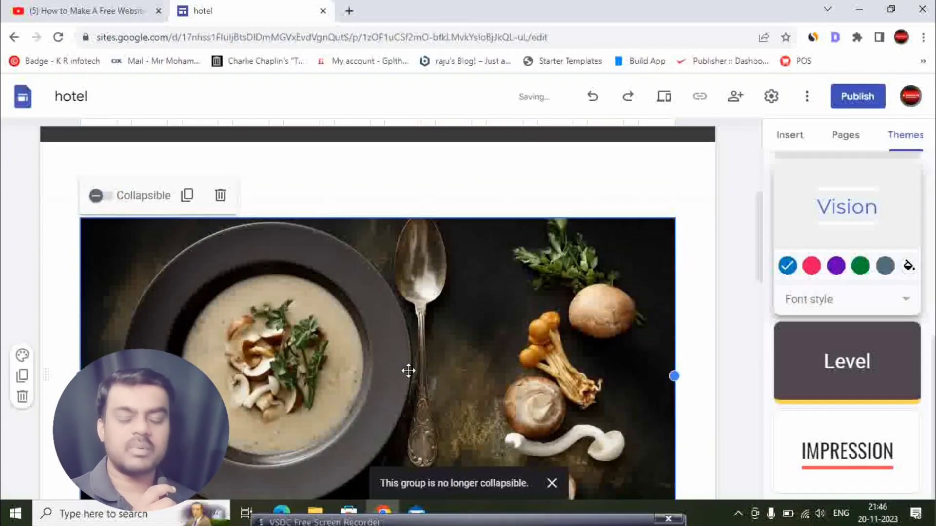
- Enlarge the popular dish image group from its lower corner
{"action": "scroll", "coordinate": [412, 363], "scroll_direction": "down", "scroll_amount": 4}
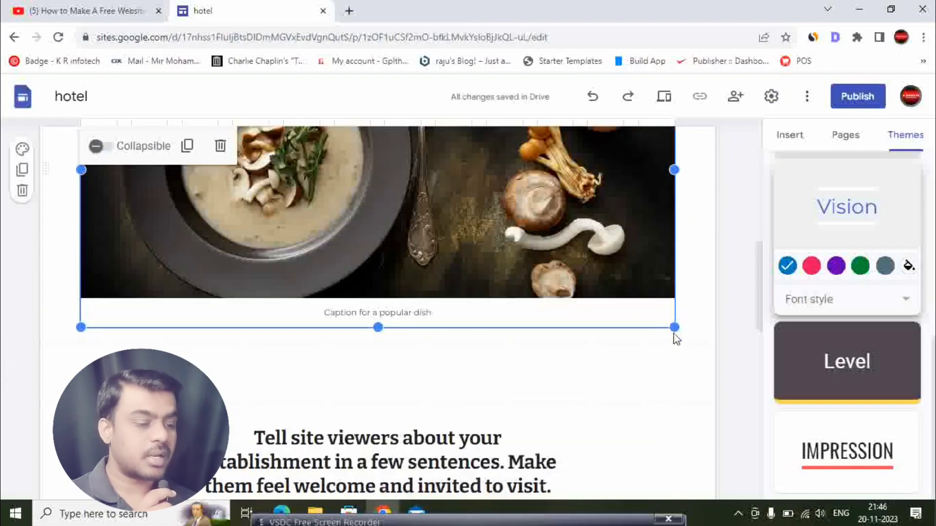
{"action": "left_click_drag", "start_coordinate": [672, 327], "coordinate": [756, 405]}
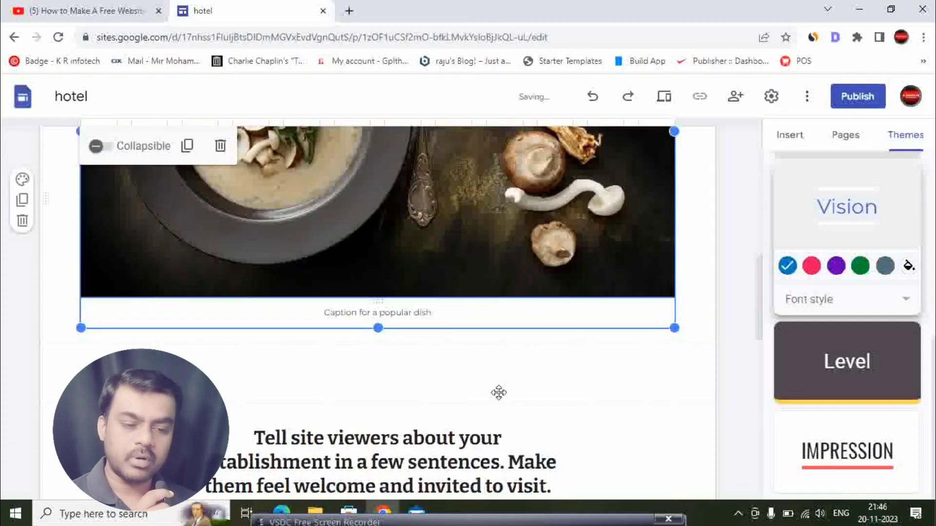
- Replace the "Tell site viewers about your establishment" heading below the dish image with the filler text "gfjmsrvlkcvgfxzrdfjkgkj"
{"action": "scroll", "coordinate": [520, 380], "scroll_direction": "down", "scroll_amount": 4}
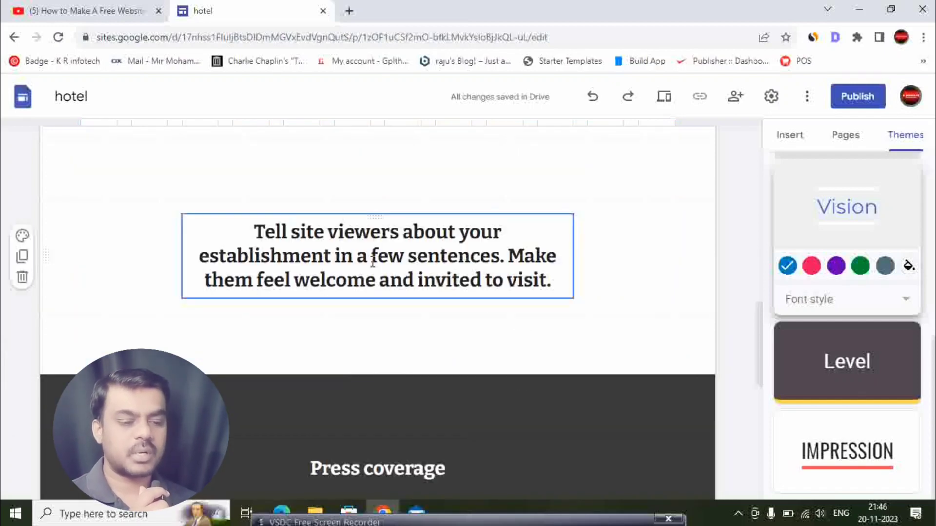
{"action": "left_click", "coordinate": [384, 257]}
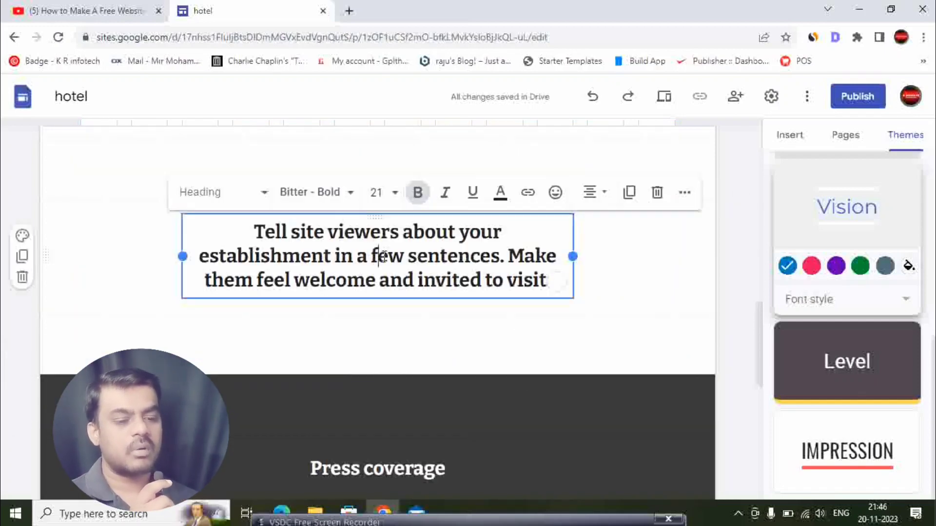
{"action": "key", "text": "ctrl+a"}
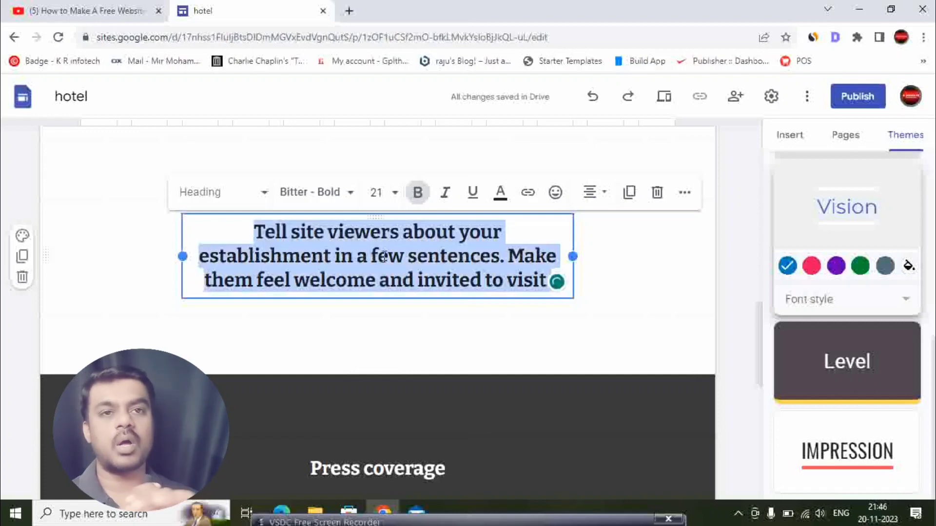
{"action": "type", "text": "gfjm"}
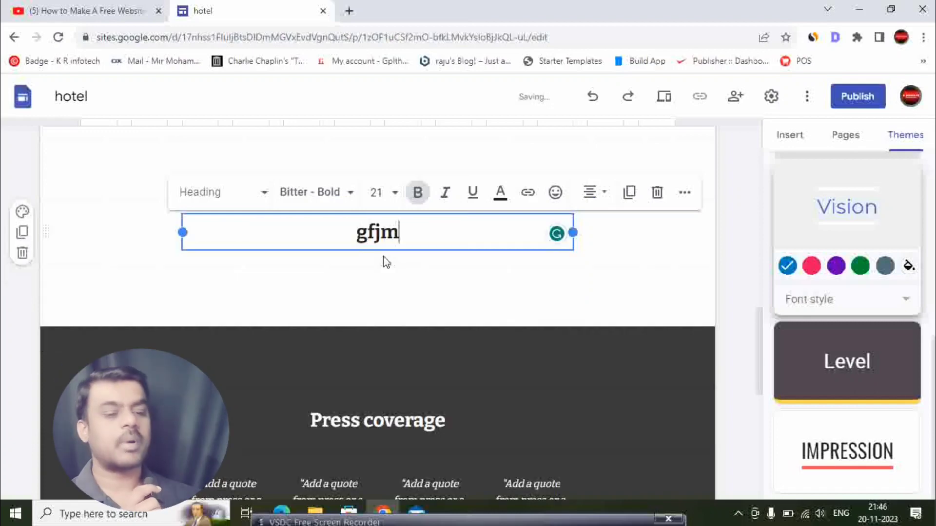
{"action": "type", "text": "srvlkcvgfxzrdfjkgkj"}
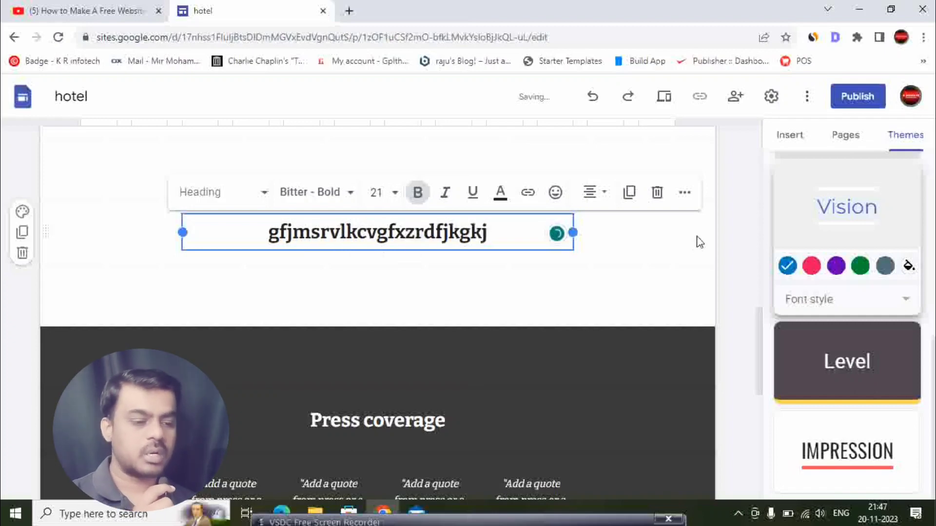
{"action": "left_click", "coordinate": [616, 282]}
- Examine the four quote boxes in the Press coverage section and look over the rest of the page to the footer
{"action": "scroll", "coordinate": [612, 299], "scroll_direction": "down", "scroll_amount": 5}
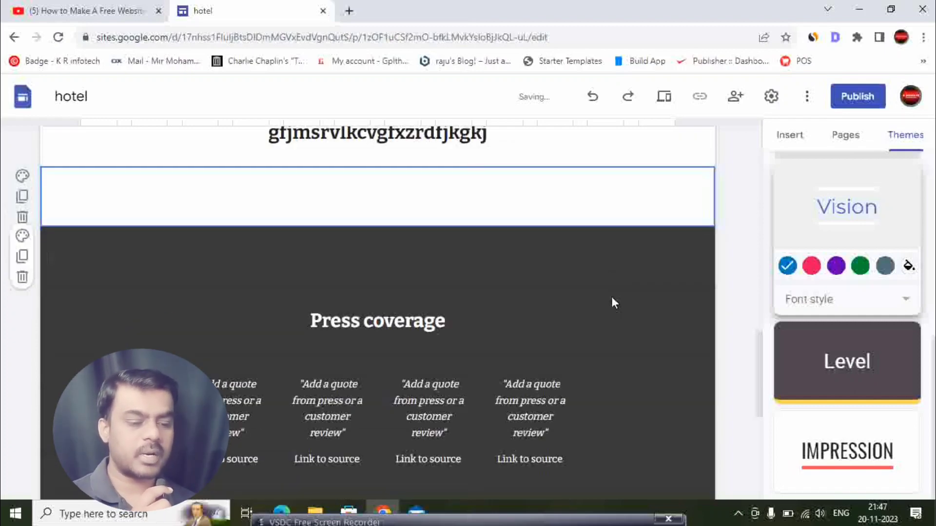
{"action": "scroll", "coordinate": [464, 264], "scroll_direction": "up", "scroll_amount": 1}
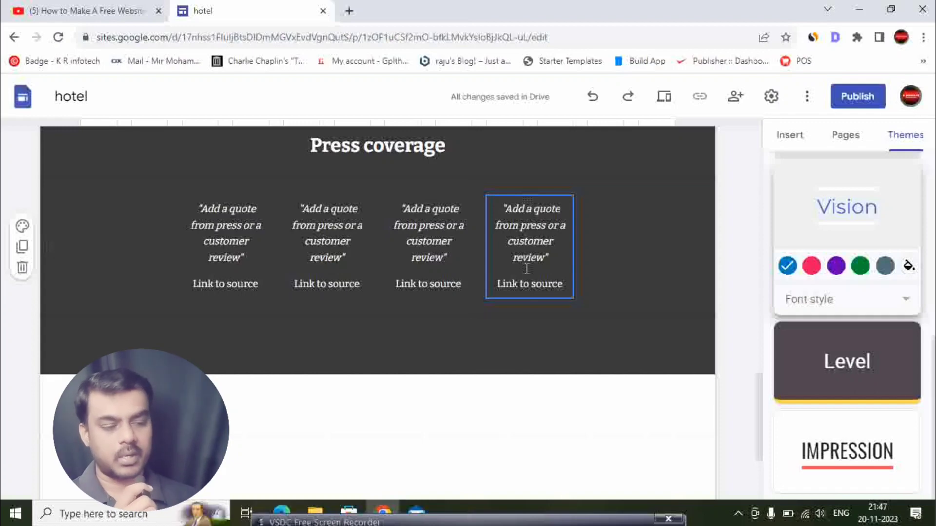
{"action": "left_click", "coordinate": [219, 240]}
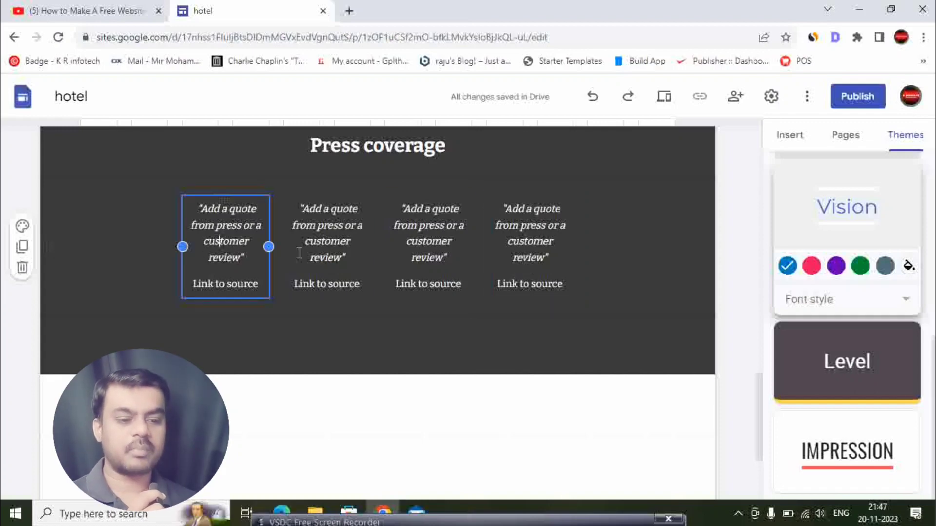
{"action": "left_click", "coordinate": [341, 251]}
{"action": "left_click", "coordinate": [445, 266]}
{"action": "left_click", "coordinate": [527, 249]}
{"action": "scroll", "coordinate": [345, 321], "scroll_direction": "down", "scroll_amount": 3}
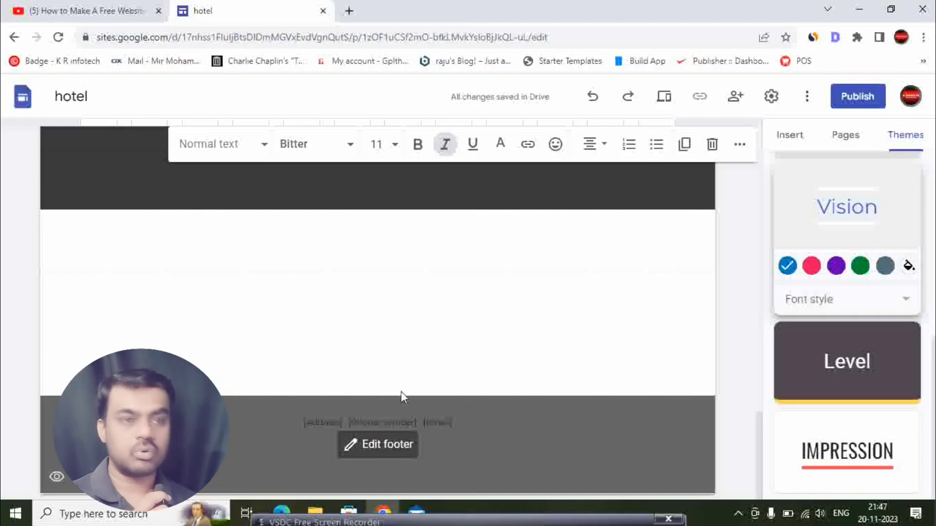
{"action": "scroll", "coordinate": [692, 373], "scroll_direction": "up", "scroll_amount": 10}
{"action": "scroll", "coordinate": [690, 372], "scroll_direction": "up", "scroll_amount": 10}
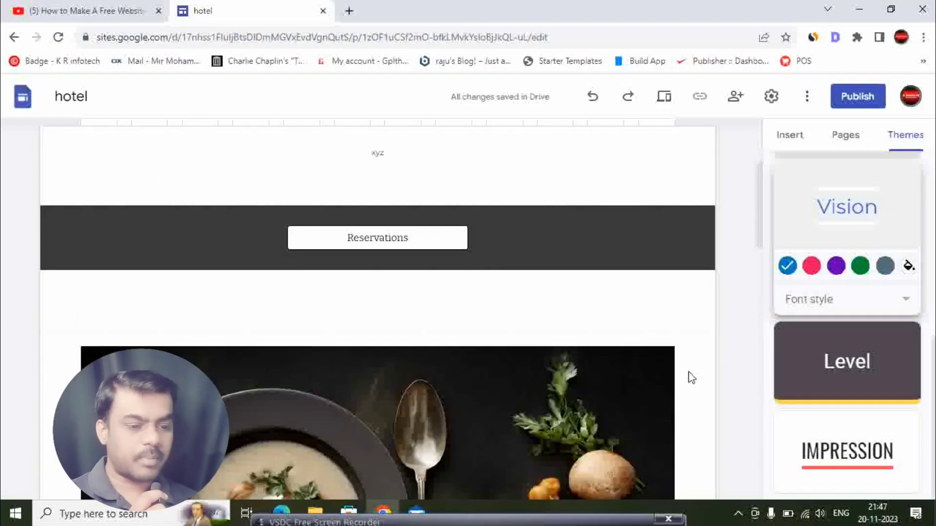
{"action": "scroll", "coordinate": [546, 336], "scroll_direction": "down", "scroll_amount": 5}
{"action": "scroll", "coordinate": [218, 386], "scroll_direction": "up", "scroll_amount": 4}
{"action": "scroll", "coordinate": [382, 418], "scroll_direction": "down", "scroll_amount": 10}
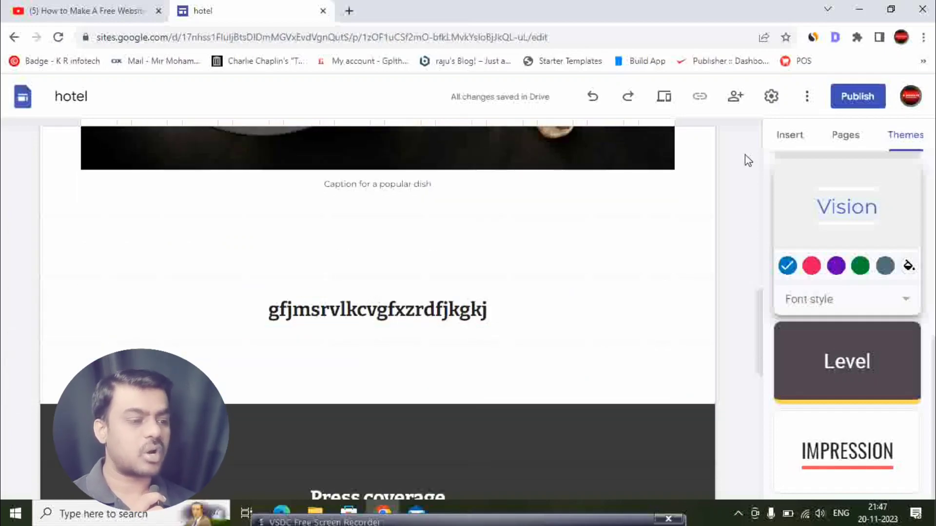
- Insert the R-Educate1.png image from Google Drive into the home page and enlarge it to the full content width
{"action": "left_click", "coordinate": [785, 137]}
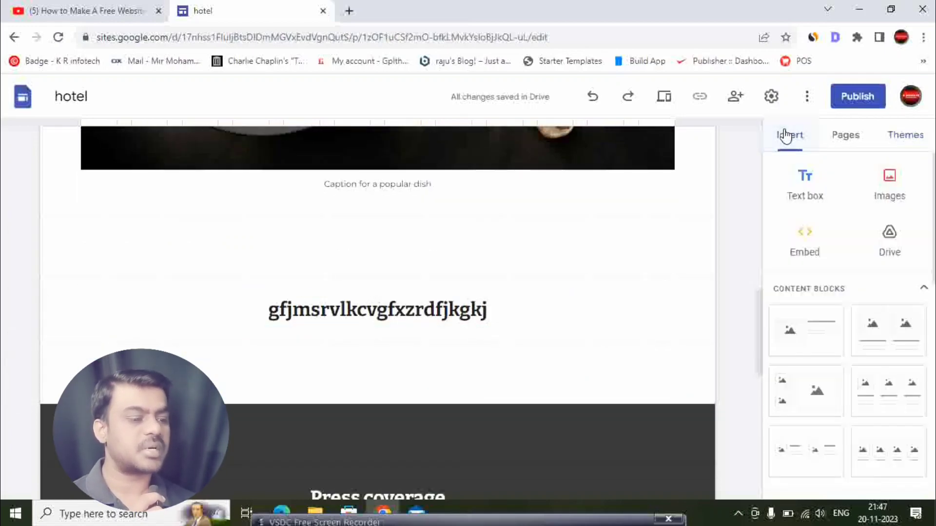
{"action": "left_click", "coordinate": [891, 197]}
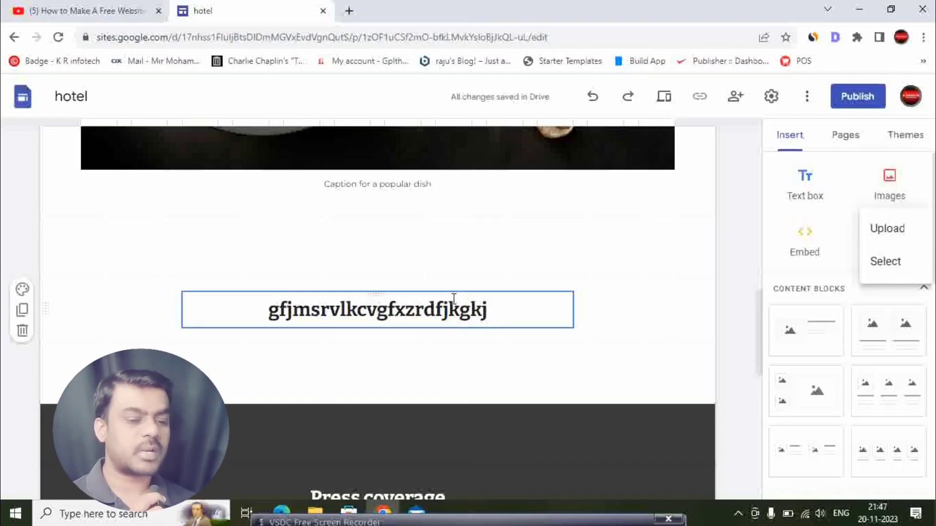
{"action": "left_click", "coordinate": [899, 196]}
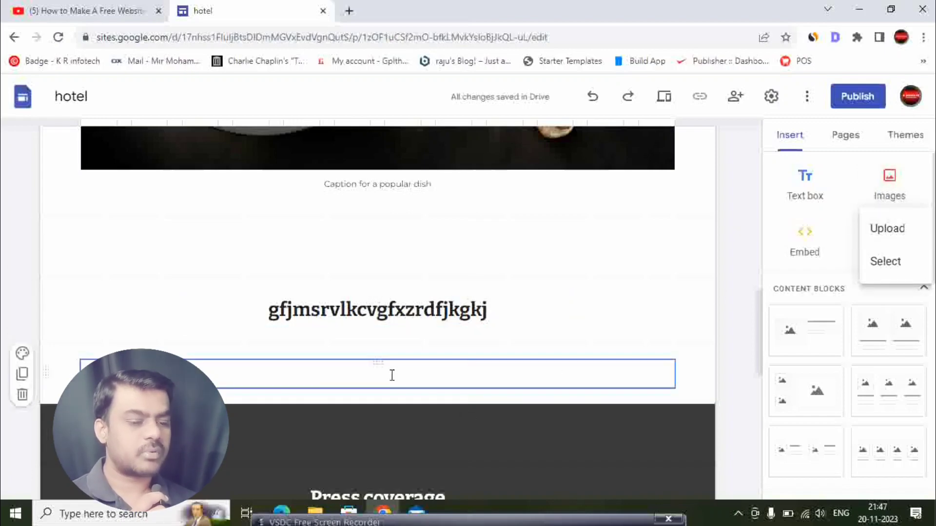
{"action": "left_click", "coordinate": [775, 260]}
{"action": "left_click", "coordinate": [894, 200]}
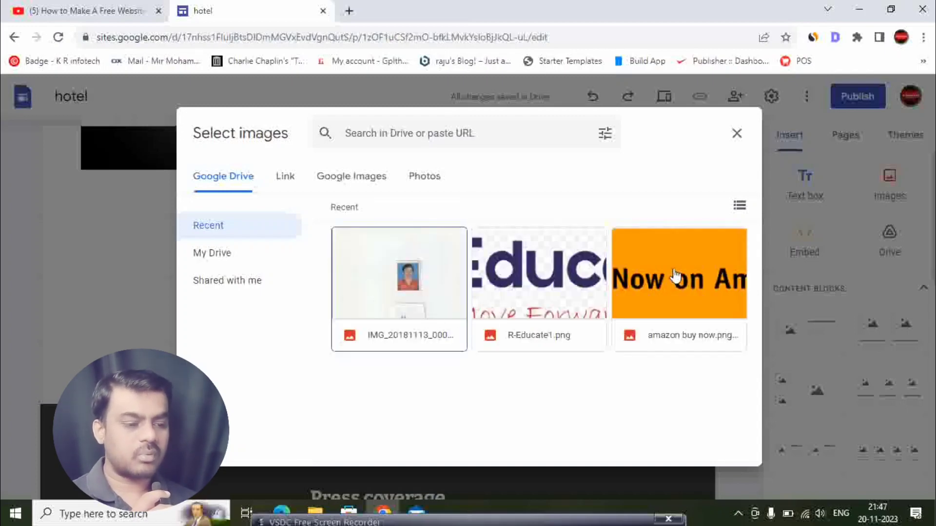
{"action": "left_click", "coordinate": [553, 286]}
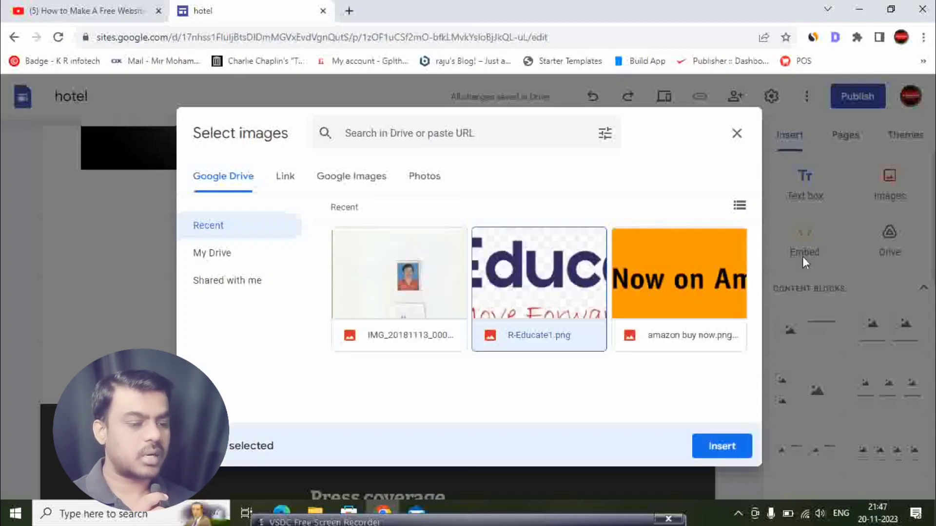
{"action": "left_click", "coordinate": [720, 449]}
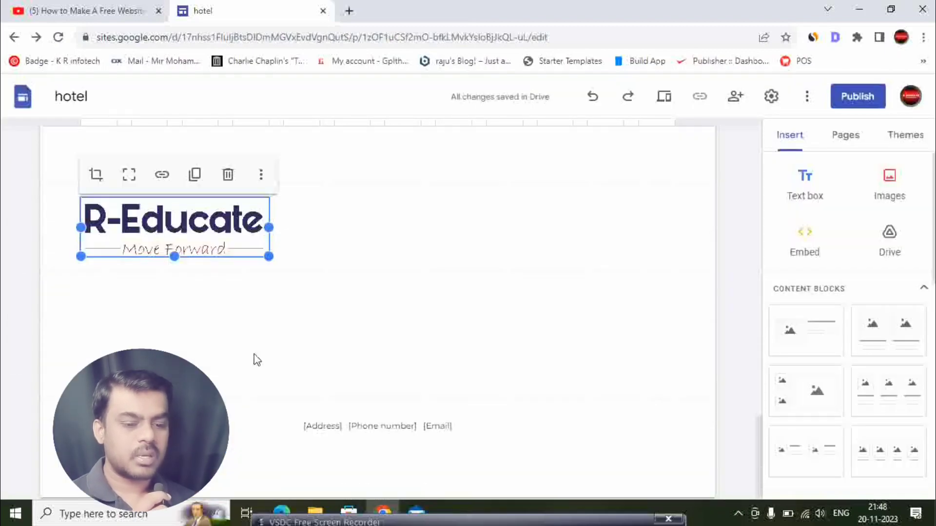
{"action": "left_click_drag", "start_coordinate": [268, 256], "coordinate": [697, 336]}
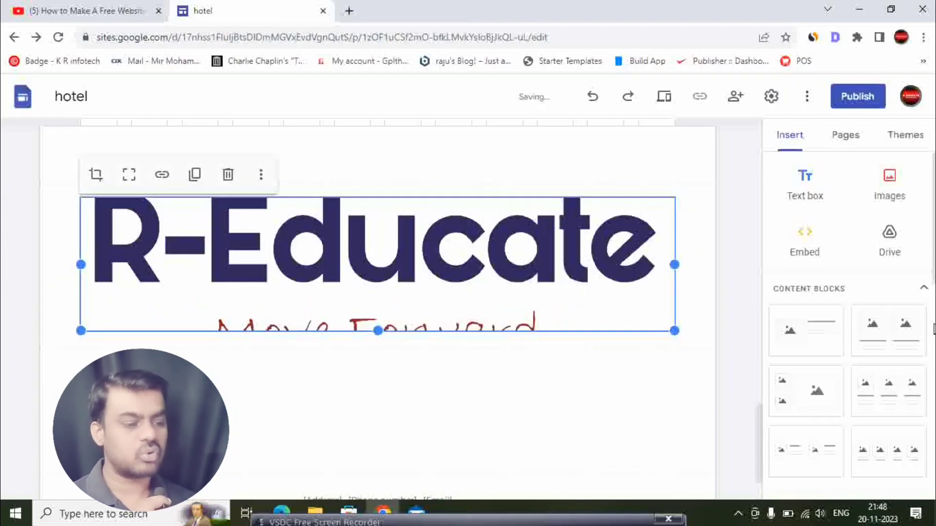
- Add the content block with a single image placeholder beside a text area below the R-Educate image
{"action": "scroll", "coordinate": [835, 317], "scroll_direction": "down", "scroll_amount": 3}
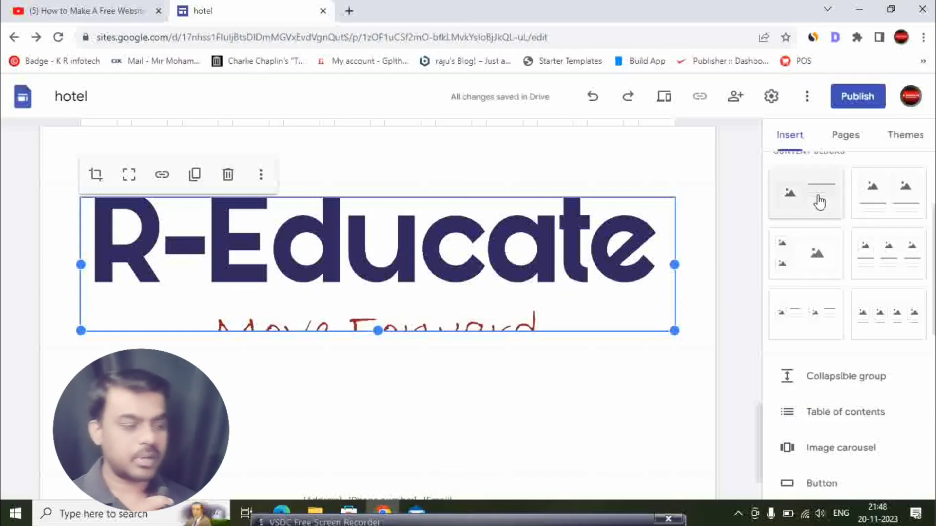
{"action": "left_click", "coordinate": [808, 206]}
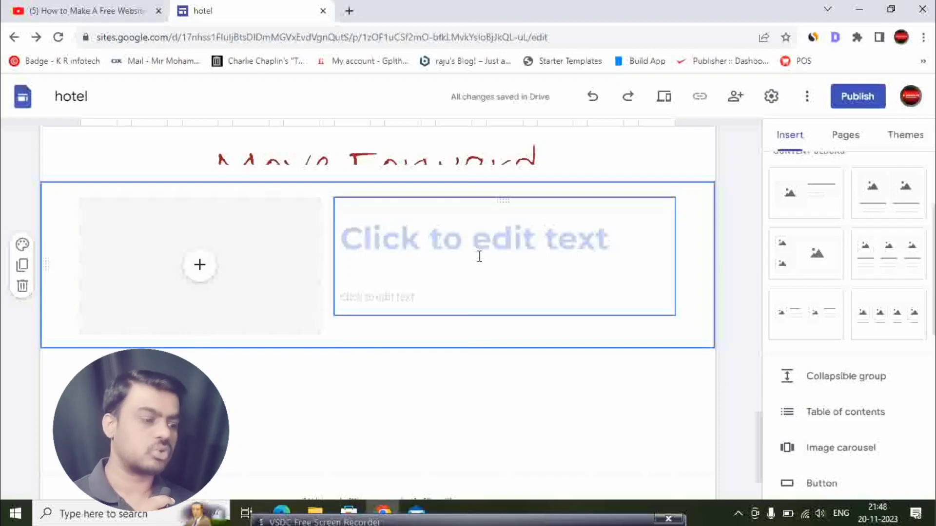
- Look over the edited home page from end to end and view the site's list of pages
{"action": "scroll", "coordinate": [627, 276], "scroll_direction": "down", "scroll_amount": 2}
{"action": "scroll", "coordinate": [631, 293], "scroll_direction": "up", "scroll_amount": 20}
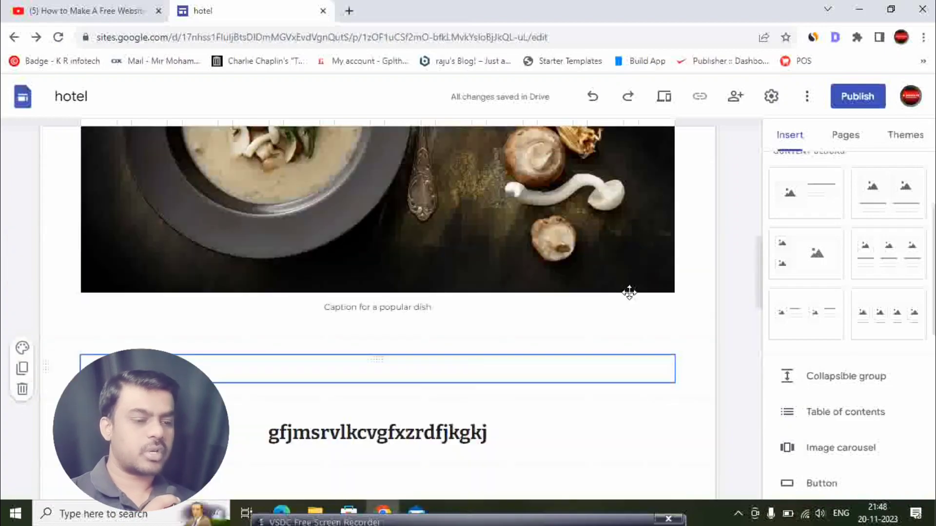
{"action": "scroll", "coordinate": [434, 312], "scroll_direction": "down", "scroll_amount": 10}
{"action": "scroll", "coordinate": [437, 332], "scroll_direction": "up", "scroll_amount": 10}
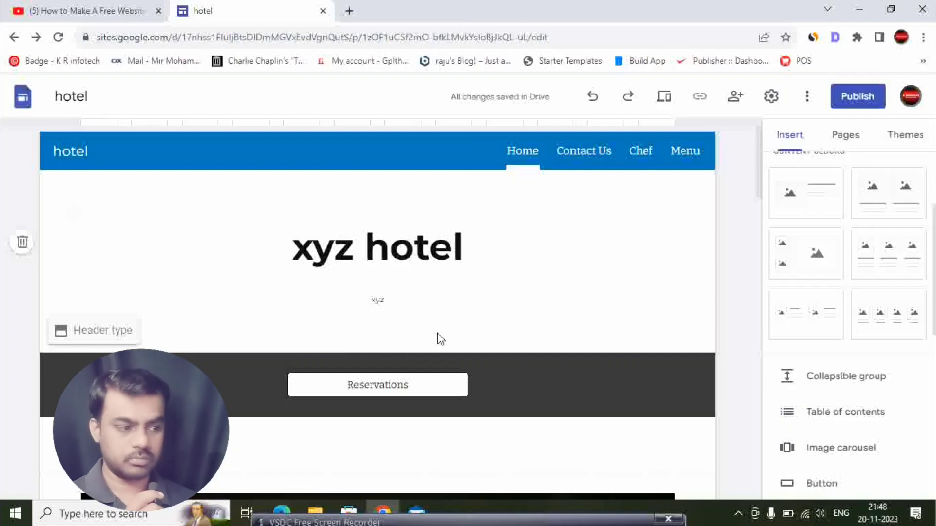
{"action": "left_click", "coordinate": [852, 139]}
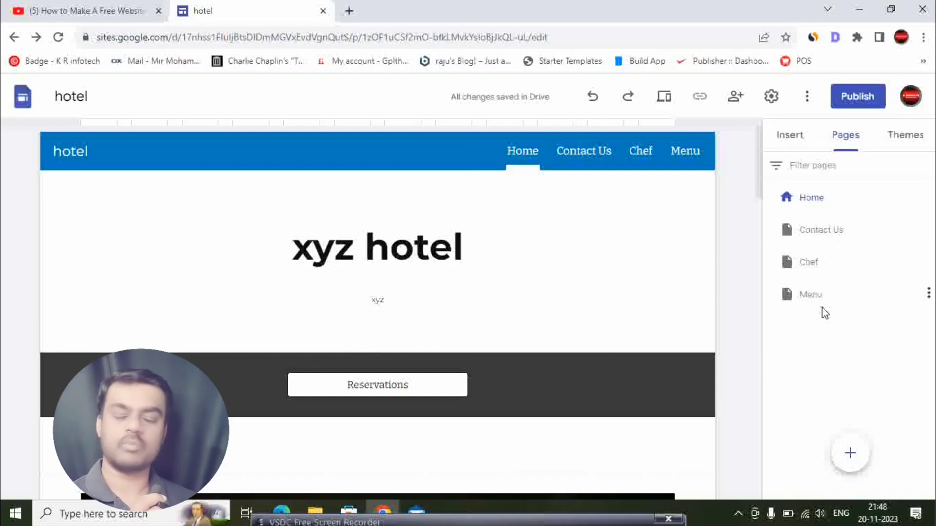
- Open the Contact Us page for editing and view the map selection offered by its location placeholder, leaving it without choosing a map
{"action": "mouse_move", "coordinate": [846, 449]}
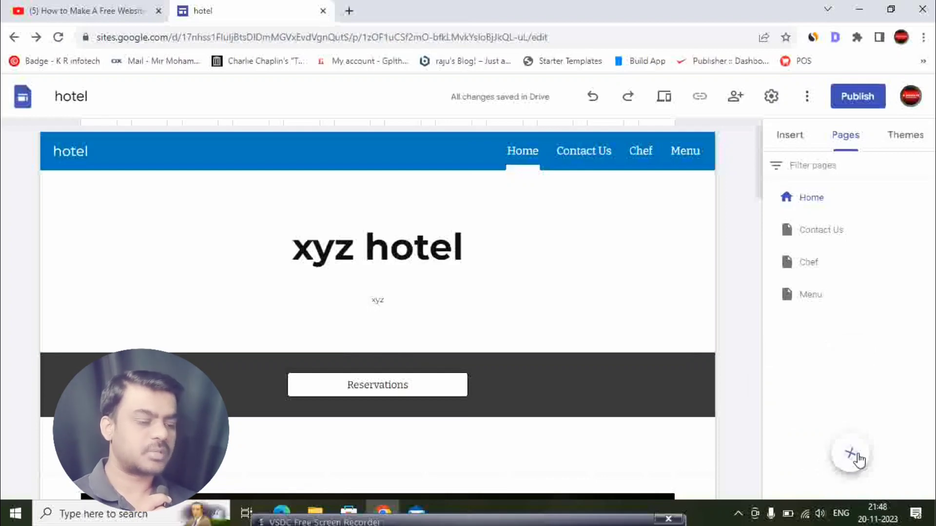
{"action": "left_click", "coordinate": [829, 237]}
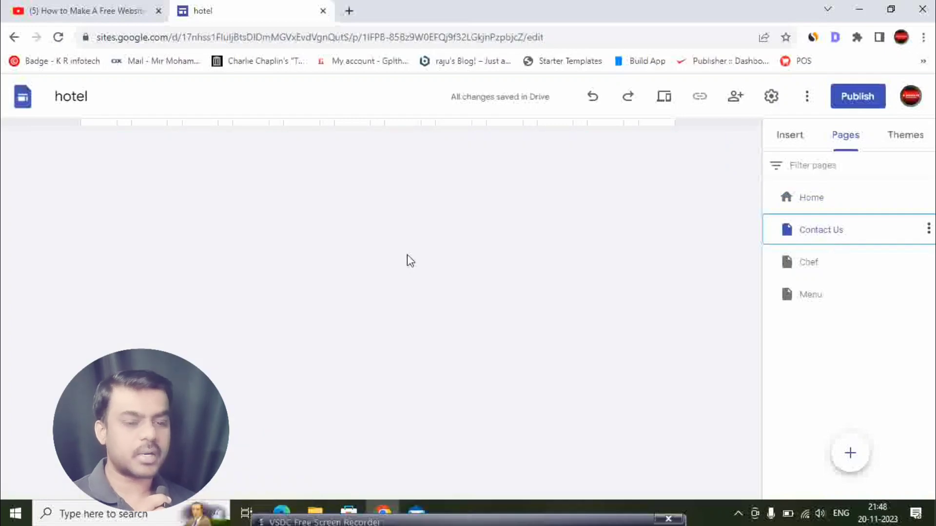
{"action": "scroll", "coordinate": [408, 254], "scroll_direction": "down", "scroll_amount": 3}
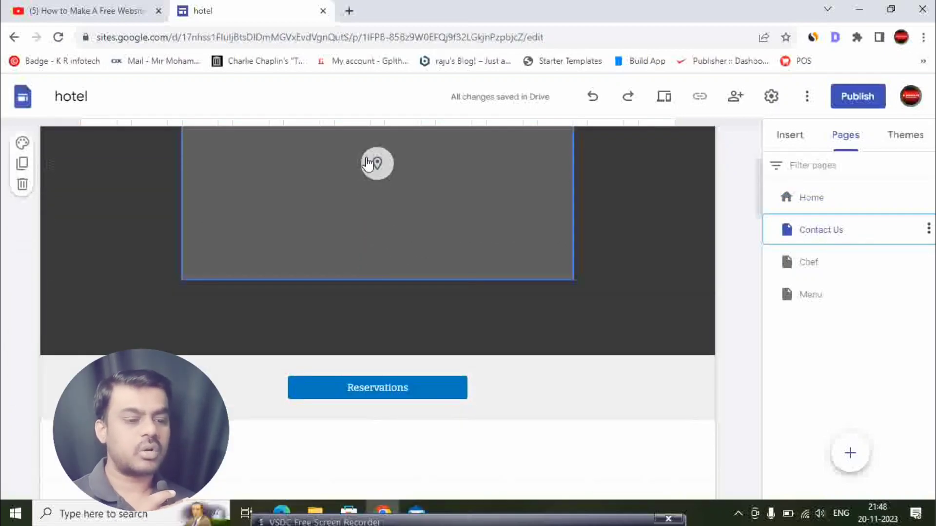
{"action": "left_click", "coordinate": [377, 164]}
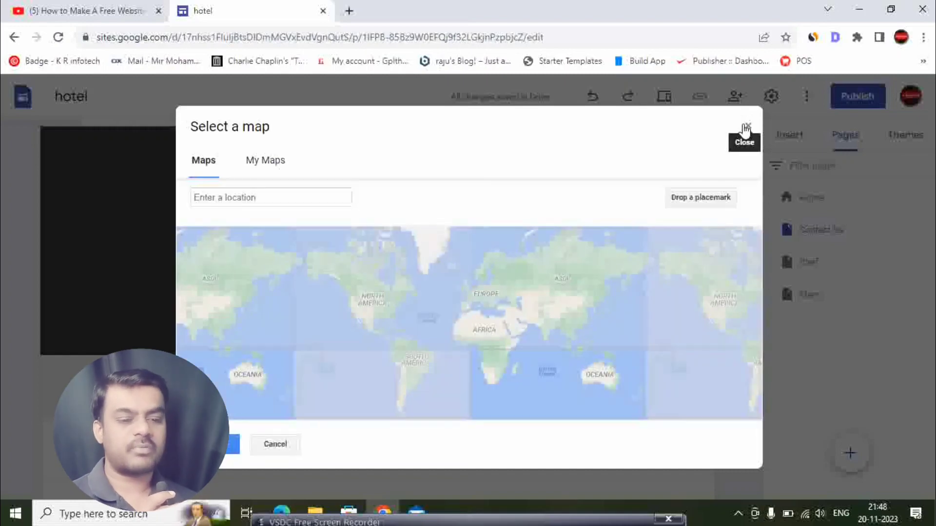
{"action": "left_click", "coordinate": [745, 129]}
- Look over the Contact Us page's contact details, hours of operation, restaurant images and descriptions down to the footer
{"action": "scroll", "coordinate": [428, 267], "scroll_direction": "down", "scroll_amount": 1}
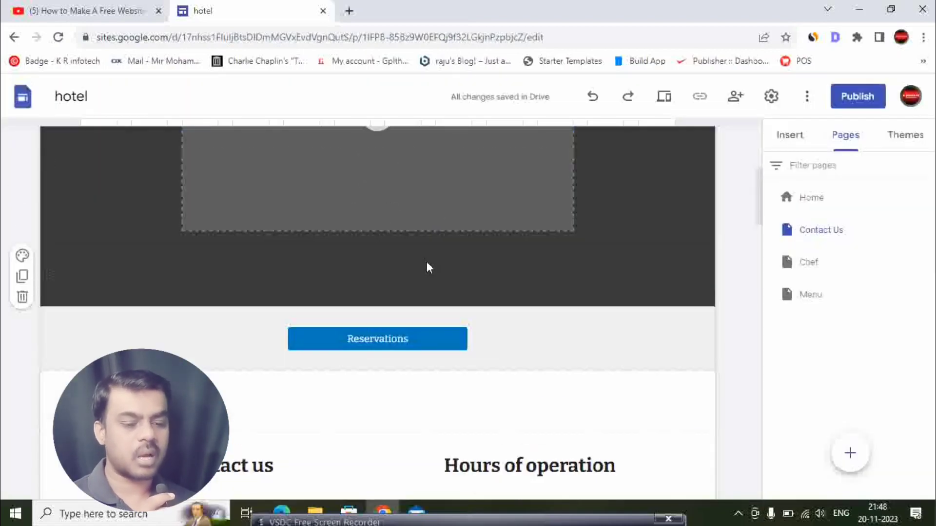
{"action": "scroll", "coordinate": [429, 267], "scroll_direction": "down", "scroll_amount": 4}
{"action": "scroll", "coordinate": [409, 251], "scroll_direction": "up", "scroll_amount": 1}
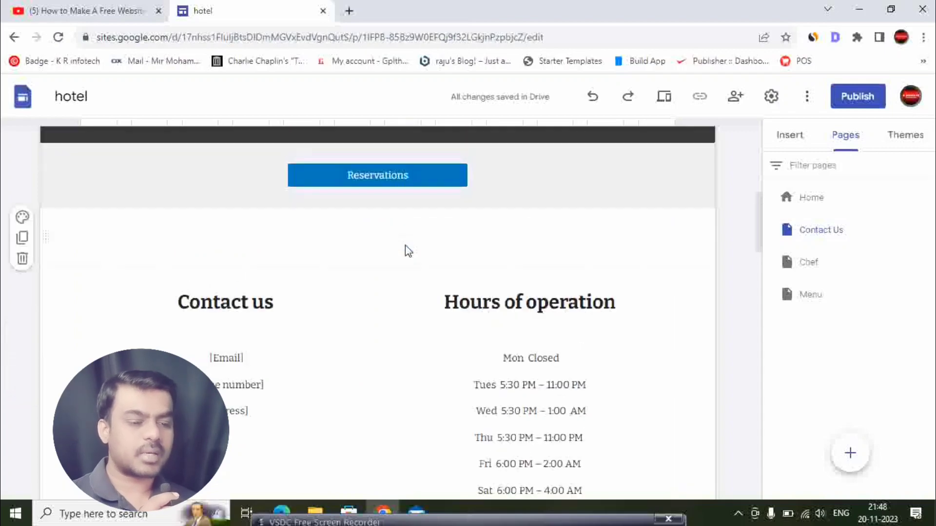
{"action": "scroll", "coordinate": [280, 280], "scroll_direction": "down", "scroll_amount": 1}
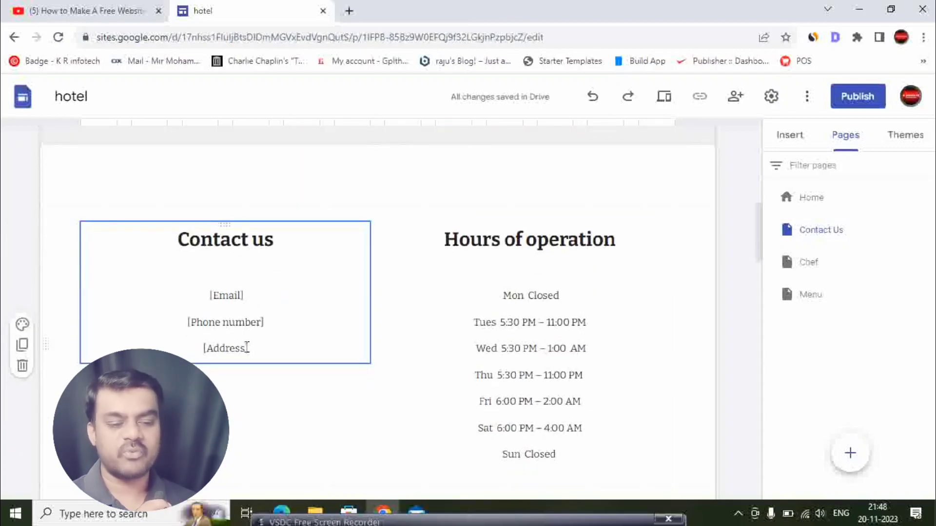
{"action": "scroll", "coordinate": [253, 336], "scroll_direction": "down", "scroll_amount": 2}
{"action": "scroll", "coordinate": [555, 285], "scroll_direction": "up", "scroll_amount": 2}
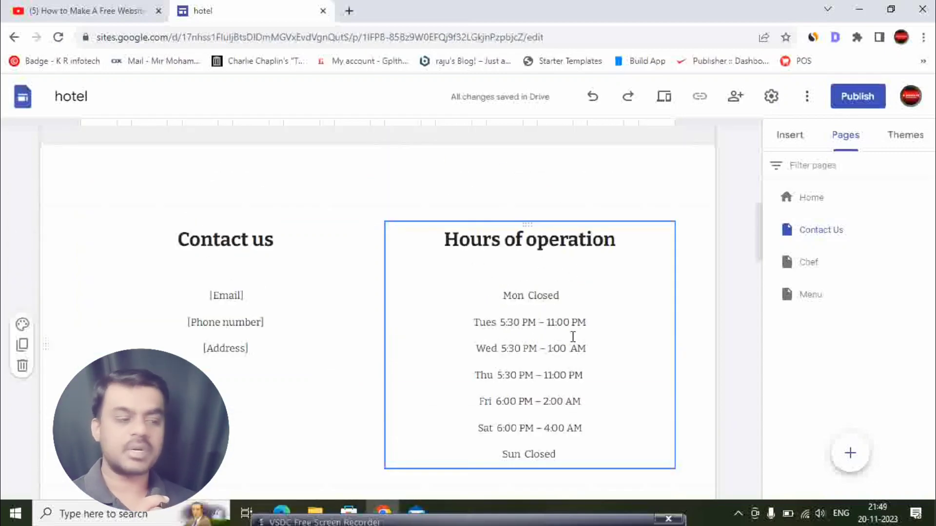
{"action": "scroll", "coordinate": [572, 328], "scroll_direction": "down", "scroll_amount": 5}
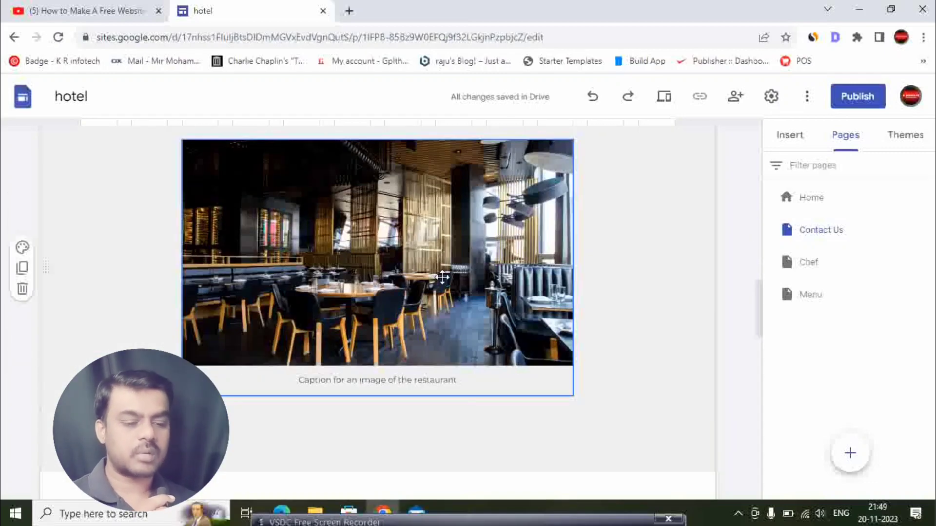
{"action": "scroll", "coordinate": [442, 277], "scroll_direction": "down", "scroll_amount": 4}
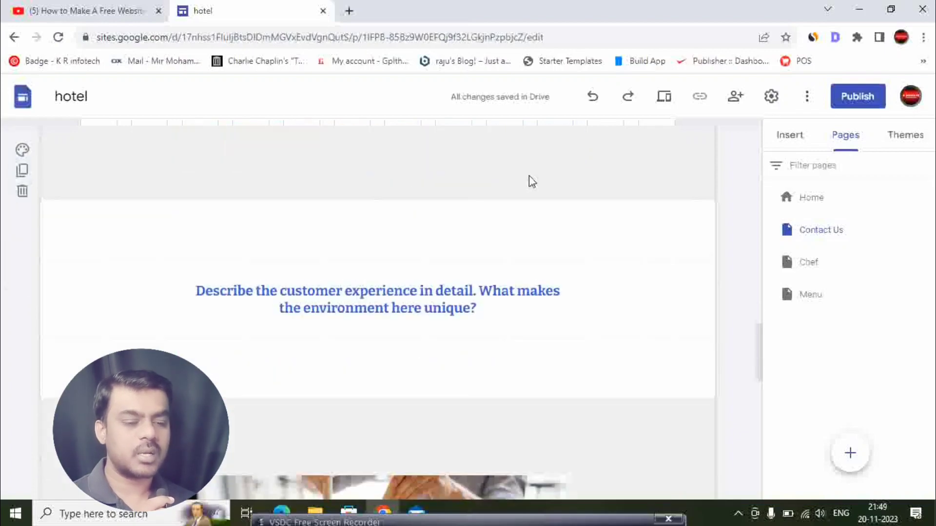
{"action": "scroll", "coordinate": [529, 177], "scroll_direction": "down", "scroll_amount": 15}
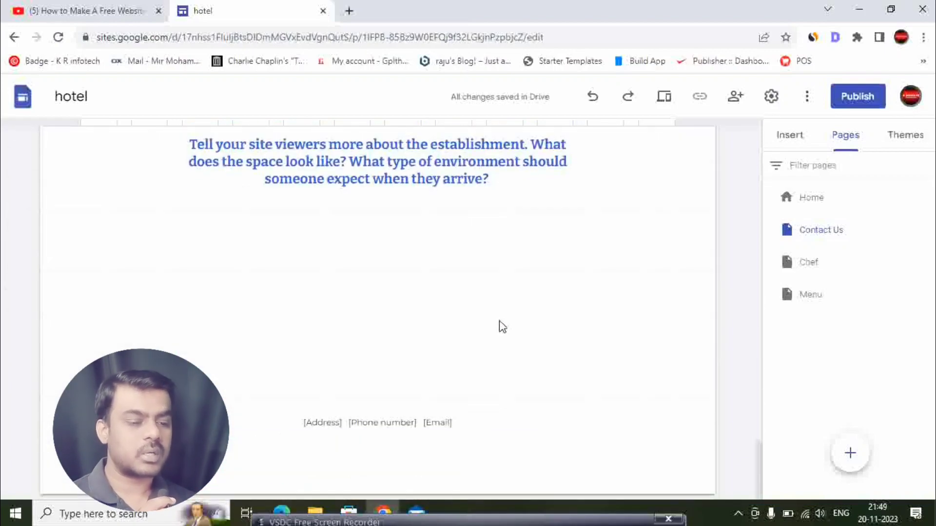
{"action": "scroll", "coordinate": [539, 348], "scroll_direction": "up", "scroll_amount": 20}
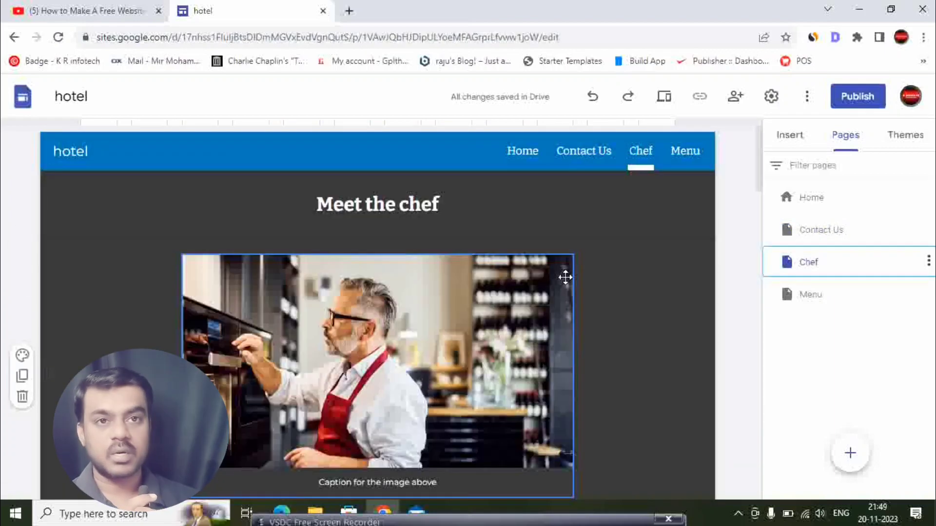
- Examine the Chef page's Meet the chef image with its caption, the bio text and the kitchen sections below
{"action": "scroll", "coordinate": [463, 288], "scroll_direction": "down", "scroll_amount": 5}
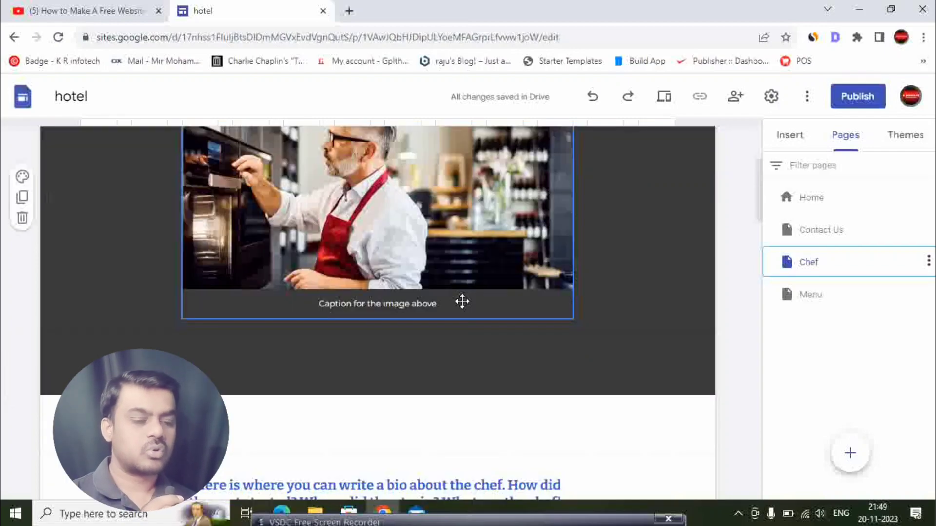
{"action": "scroll", "coordinate": [439, 270], "scroll_direction": "up", "scroll_amount": 2}
{"action": "left_click", "coordinate": [393, 244]}
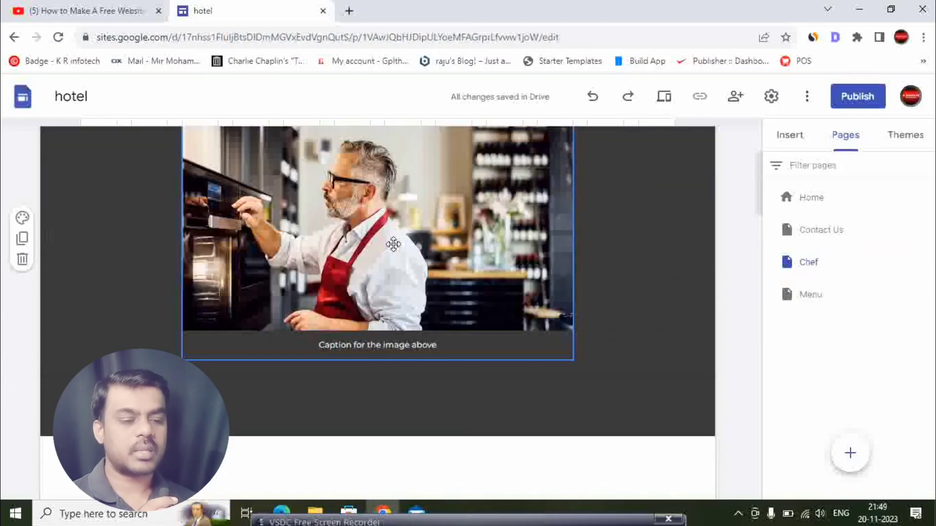
{"action": "scroll", "coordinate": [393, 244], "scroll_direction": "up", "scroll_amount": 1}
{"action": "left_click_drag", "start_coordinate": [407, 276], "coordinate": [383, 276]}
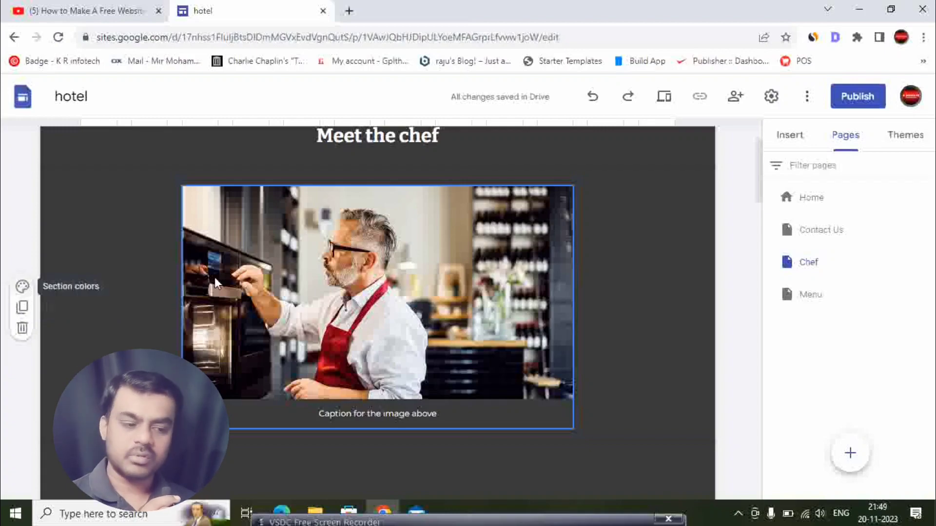
{"action": "scroll", "coordinate": [629, 268], "scroll_direction": "down", "scroll_amount": 3}
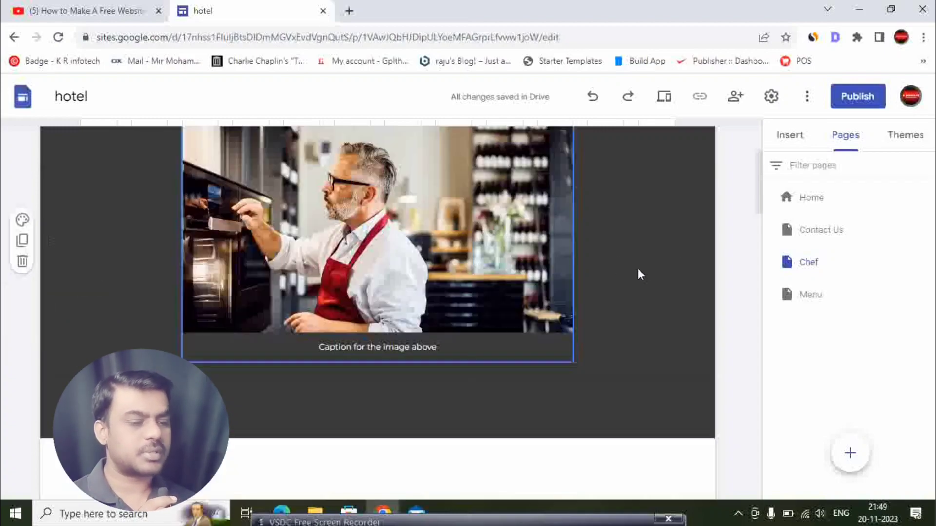
{"action": "scroll", "coordinate": [560, 280], "scroll_direction": "down", "scroll_amount": 15}
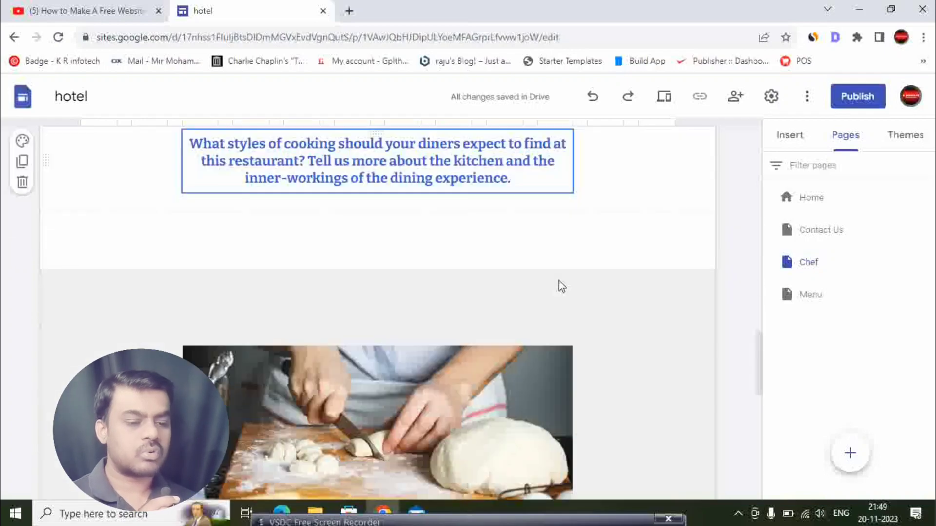
{"action": "scroll", "coordinate": [565, 280], "scroll_direction": "up", "scroll_amount": 12}
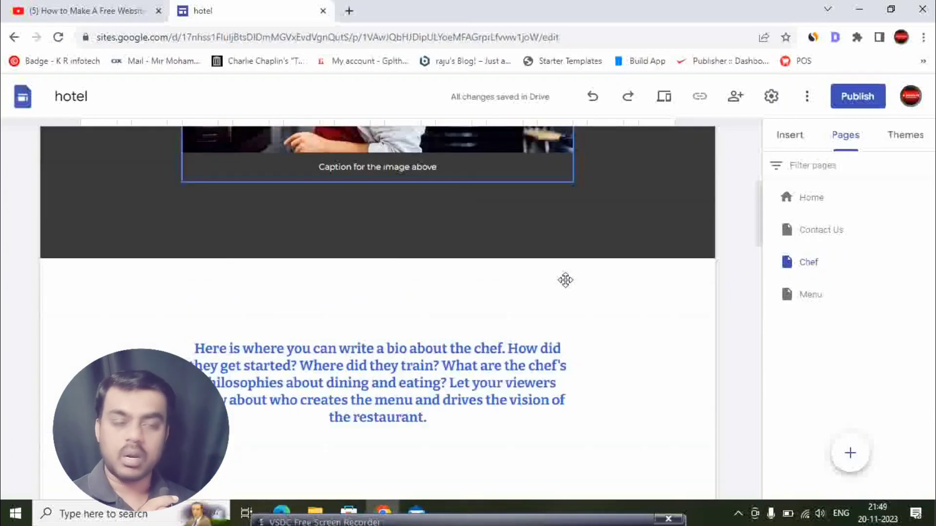
{"action": "left_click", "coordinate": [566, 280]}
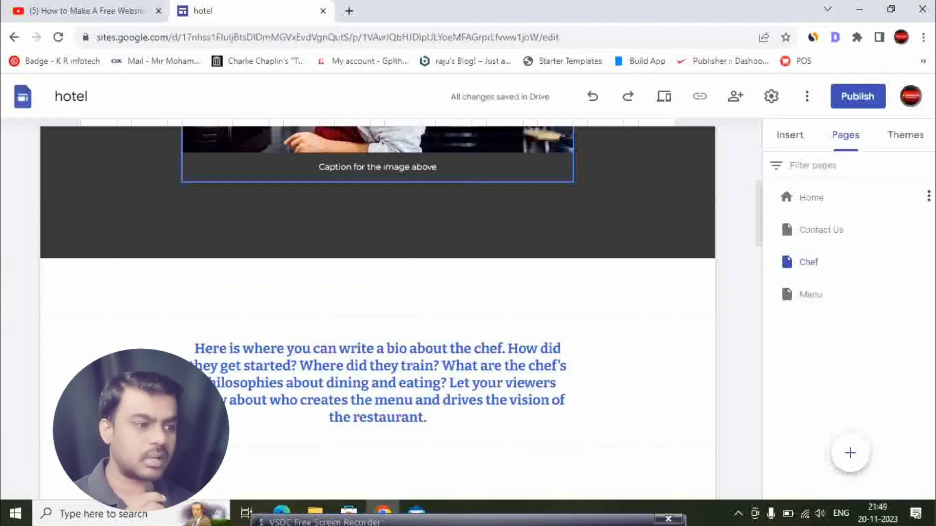
- Publish the site to the web with the address xyzhotel
{"action": "left_click", "coordinate": [852, 99]}
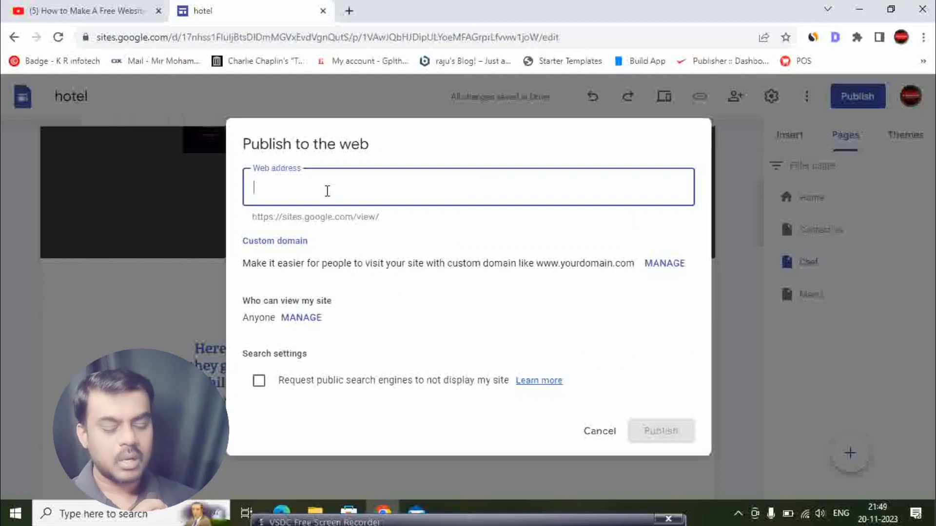
{"action": "type", "text": "xyz"}
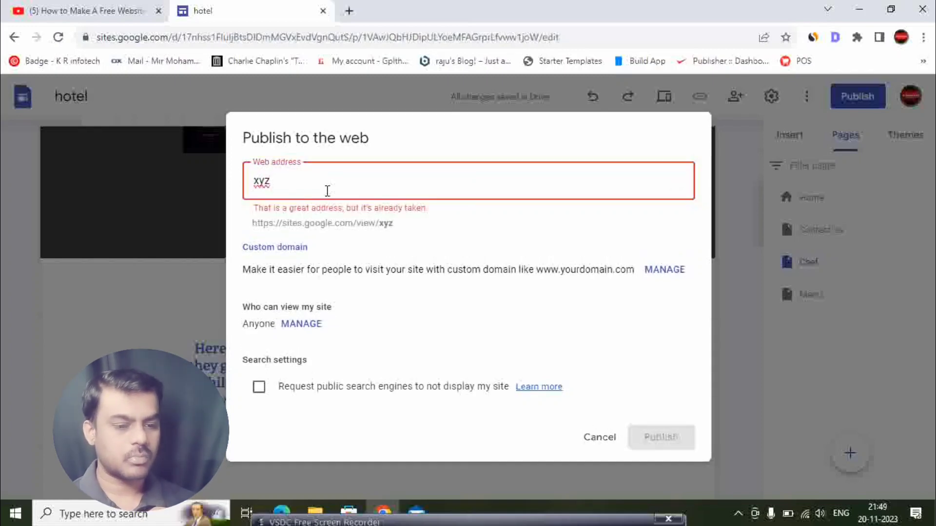
{"action": "type", "text": "hotel"}
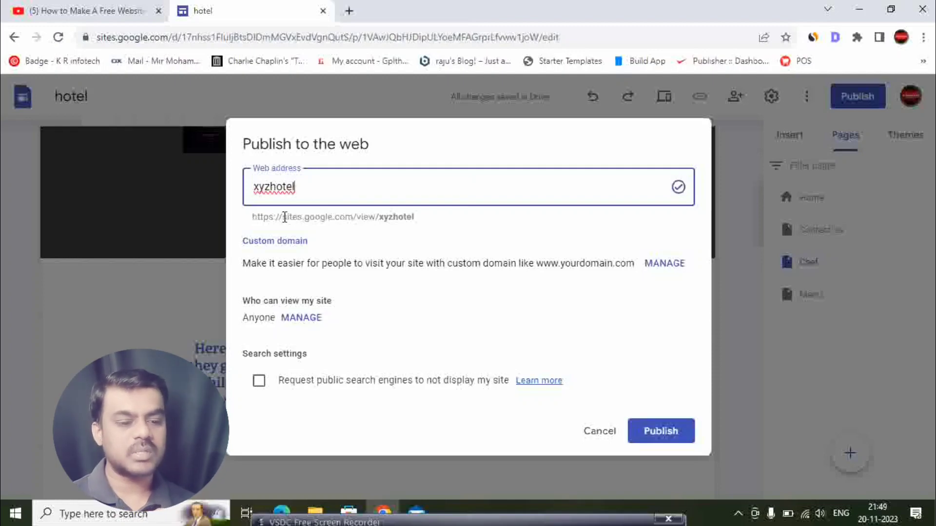
{"action": "left_click_drag", "start_coordinate": [252, 220], "coordinate": [459, 230]}
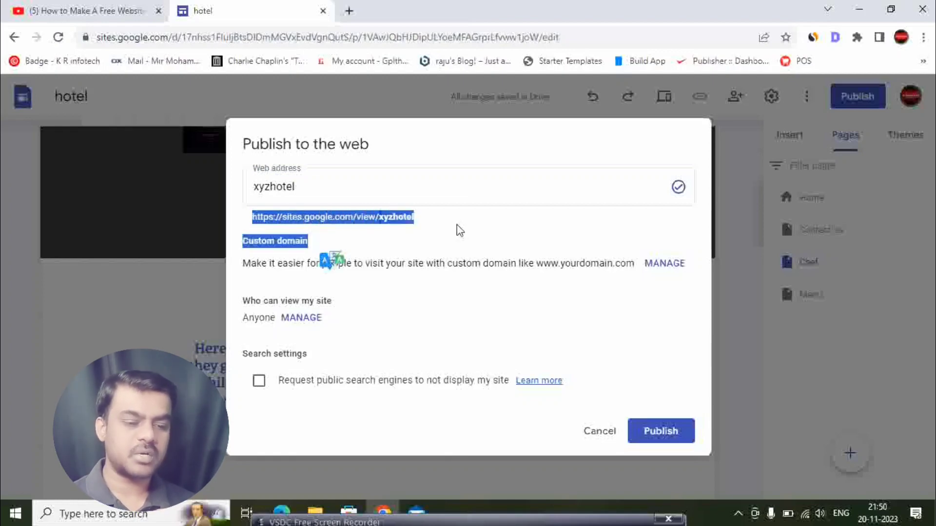
{"action": "left_click", "coordinate": [358, 263]}
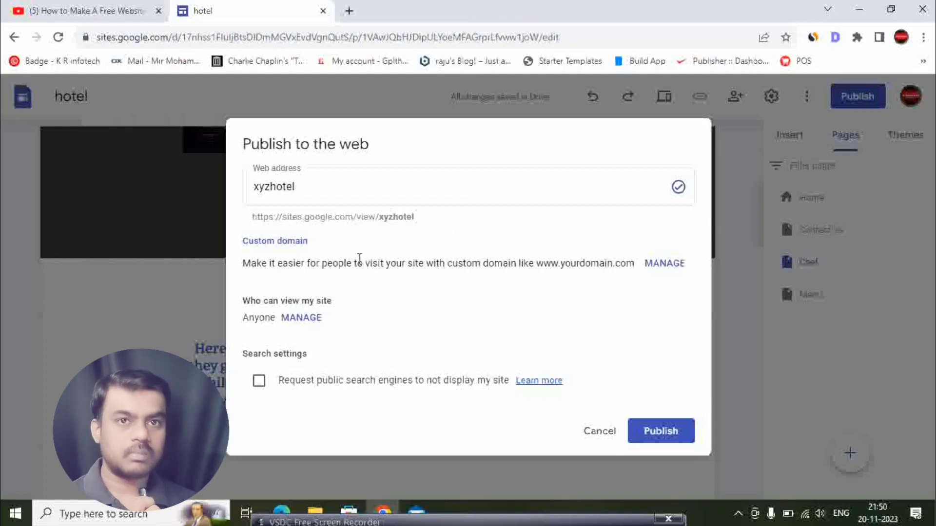
{"action": "left_click", "coordinate": [674, 433]}
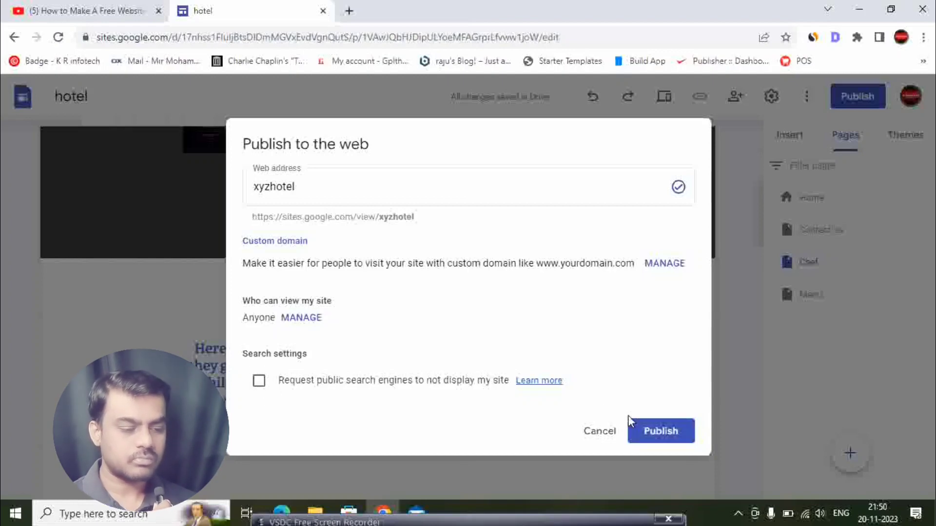
{"action": "left_click", "coordinate": [666, 431]}
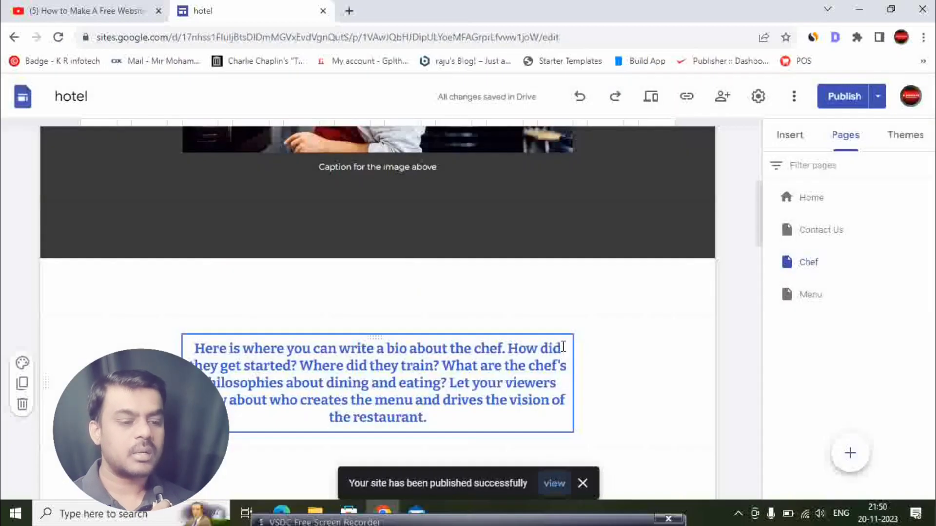
- View the published site and look through its Home page from the heading to the footer
{"action": "left_click", "coordinate": [554, 484]}
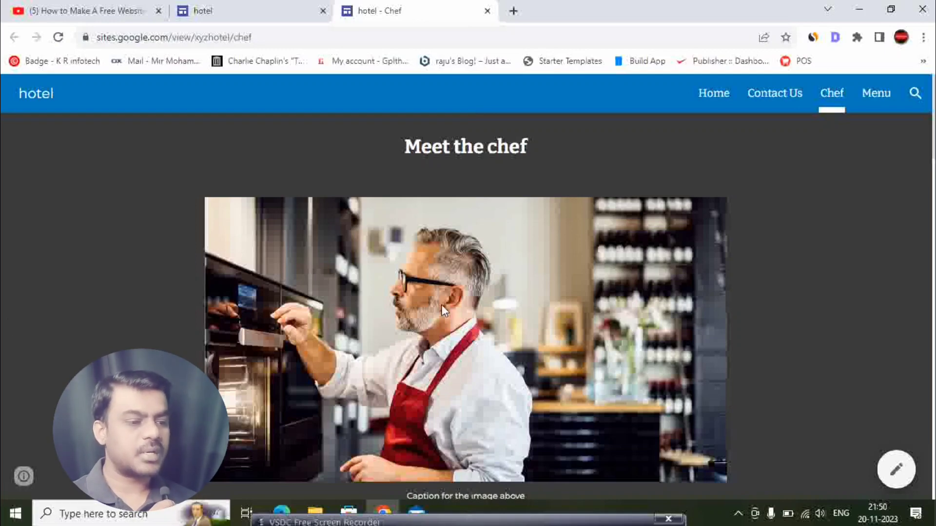
{"action": "left_click", "coordinate": [717, 101]}
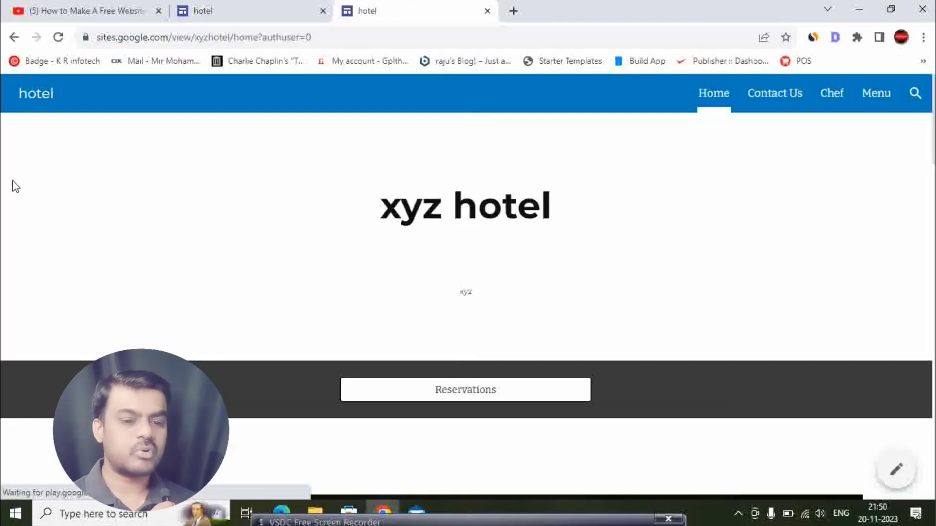
{"action": "scroll", "coordinate": [557, 228], "scroll_direction": "down", "scroll_amount": 15}
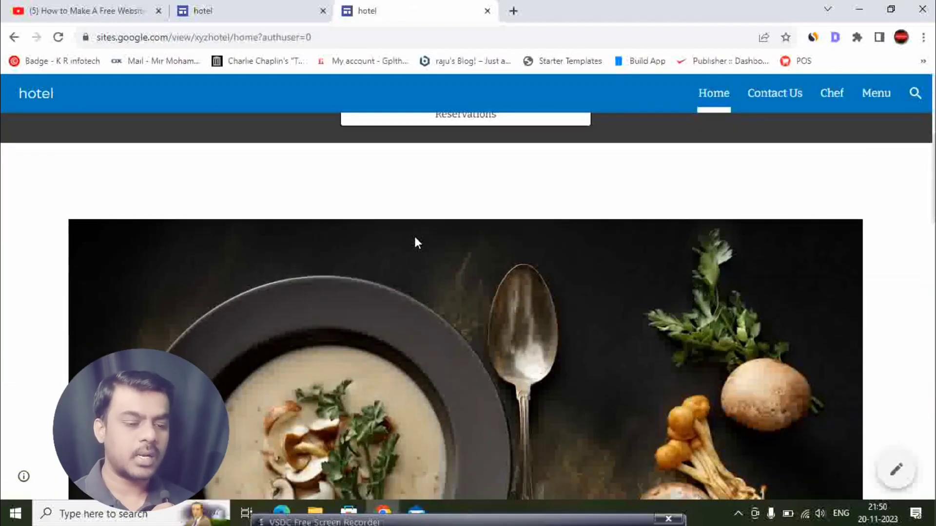
{"action": "scroll", "coordinate": [502, 233], "scroll_direction": "down", "scroll_amount": 8}
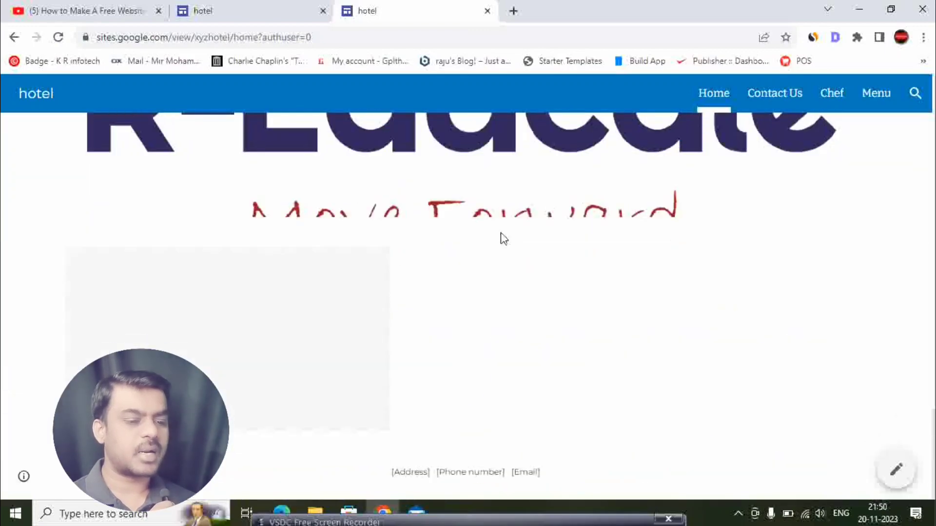
{"action": "scroll", "coordinate": [674, 458], "scroll_direction": "up", "scroll_amount": 20}
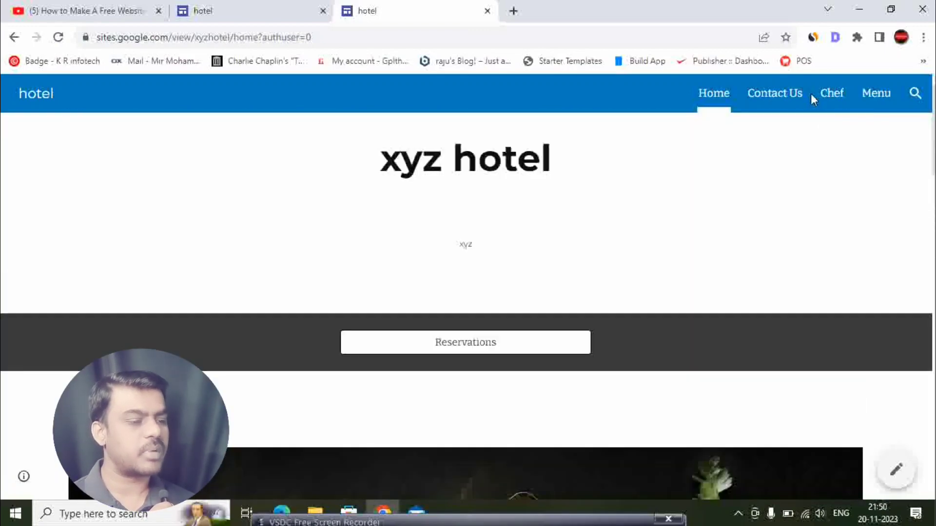
- Look through the published Contact Us page, including its location, restaurant images and descriptions
{"action": "left_click", "coordinate": [765, 95]}
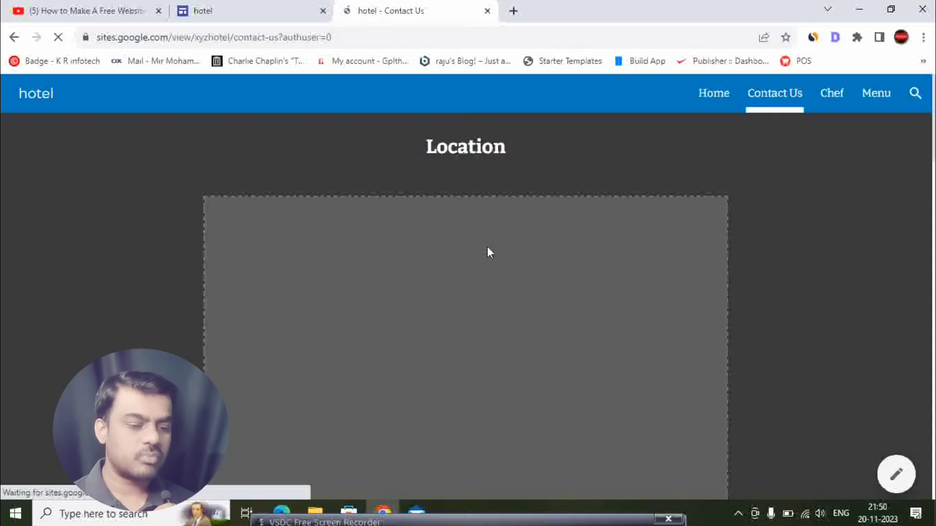
{"action": "scroll", "coordinate": [487, 291], "scroll_direction": "down", "scroll_amount": 4}
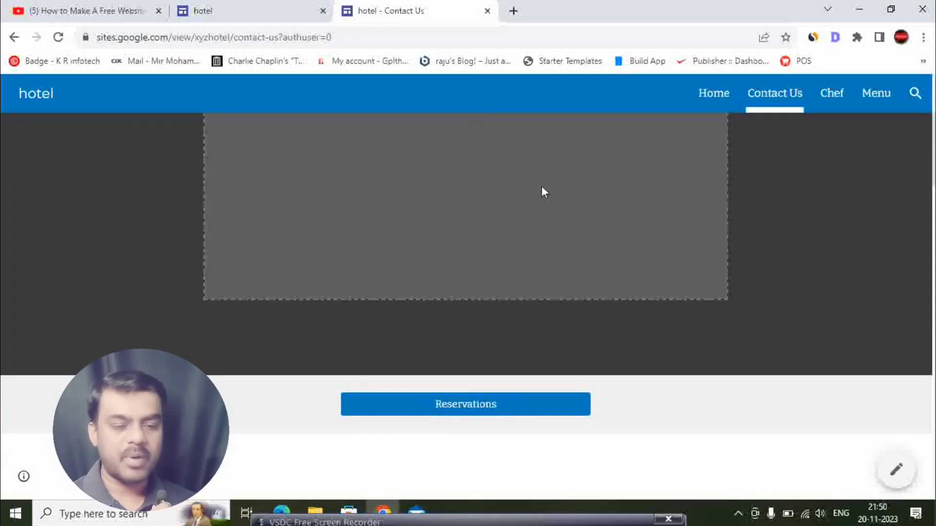
{"action": "scroll", "coordinate": [544, 192], "scroll_direction": "down", "scroll_amount": 10}
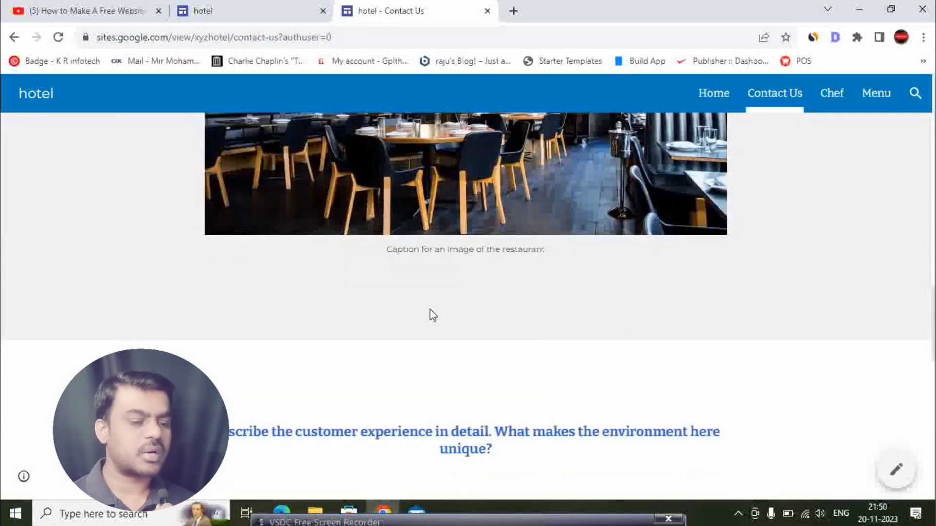
{"action": "scroll", "coordinate": [558, 310], "scroll_direction": "down", "scroll_amount": 12}
{"action": "scroll", "coordinate": [590, 309], "scroll_direction": "up", "scroll_amount": 4}
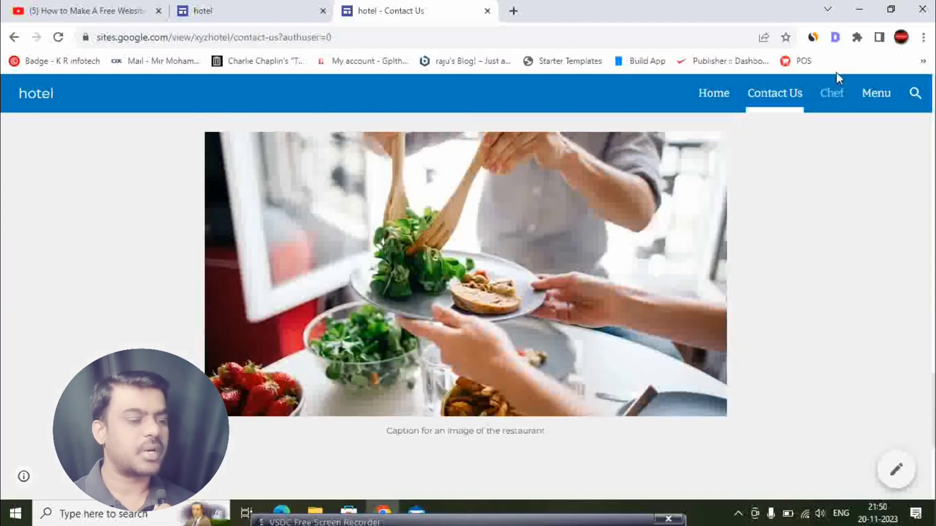
- Check the published Chef page and look through the Menu page down to the catering note
{"action": "left_click", "coordinate": [834, 100]}
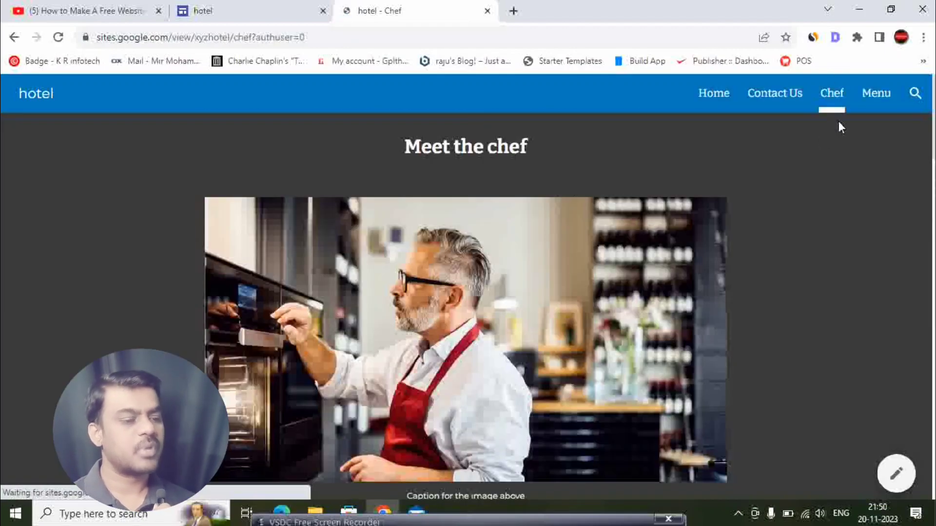
{"action": "left_click", "coordinate": [874, 96]}
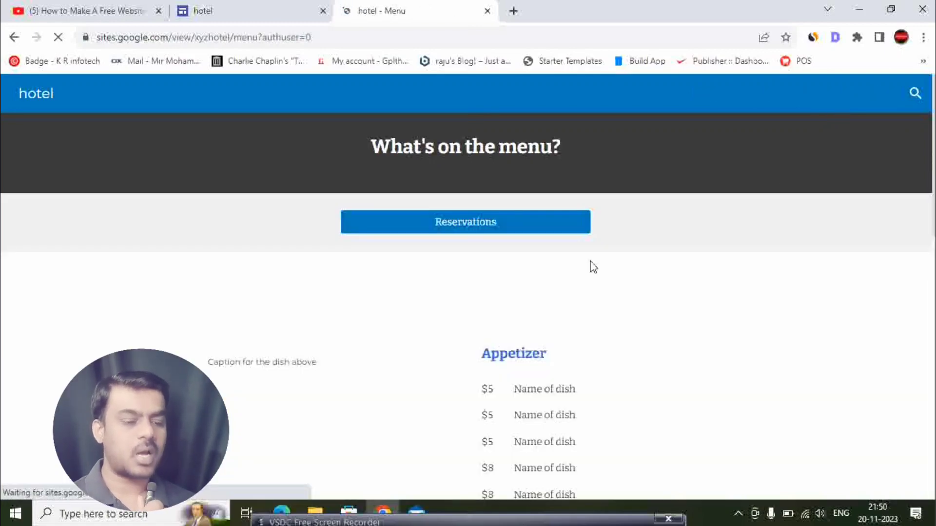
{"action": "scroll", "coordinate": [593, 268], "scroll_direction": "down", "scroll_amount": 12}
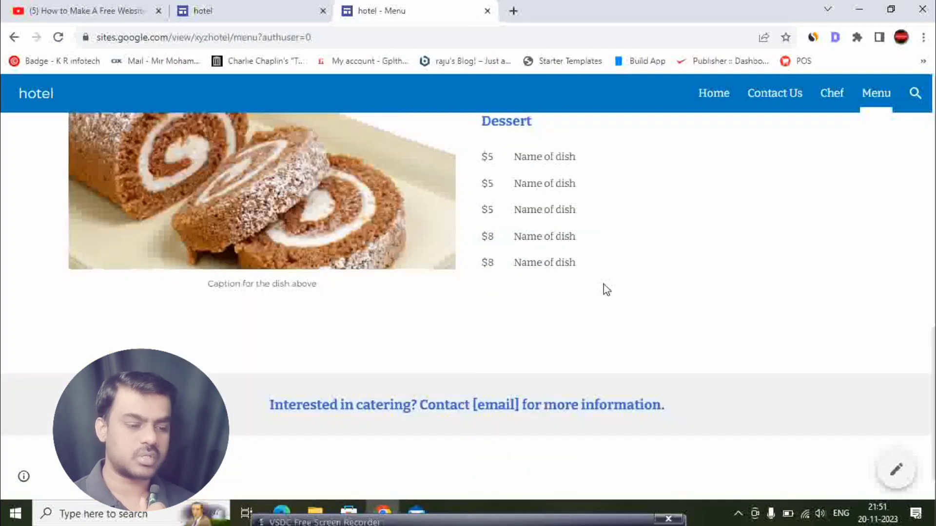
{"action": "scroll", "coordinate": [606, 288], "scroll_direction": "up", "scroll_amount": 13}
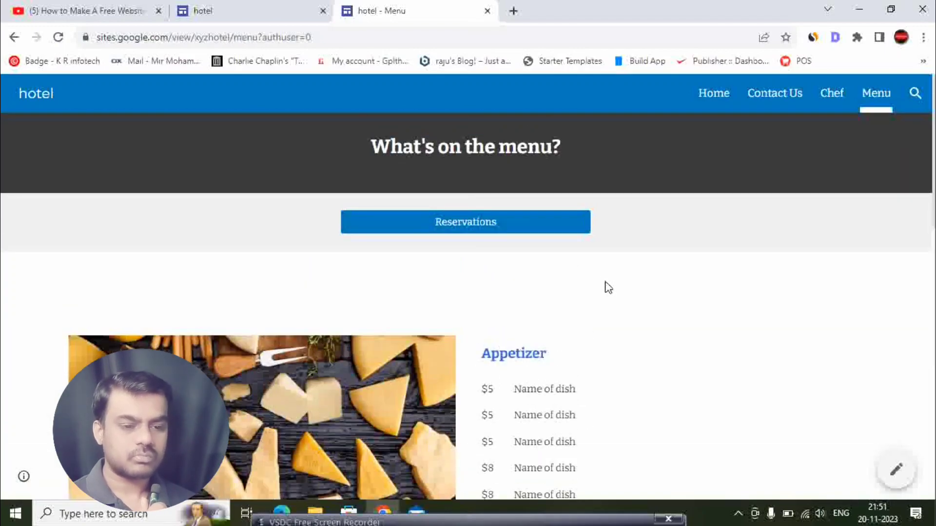